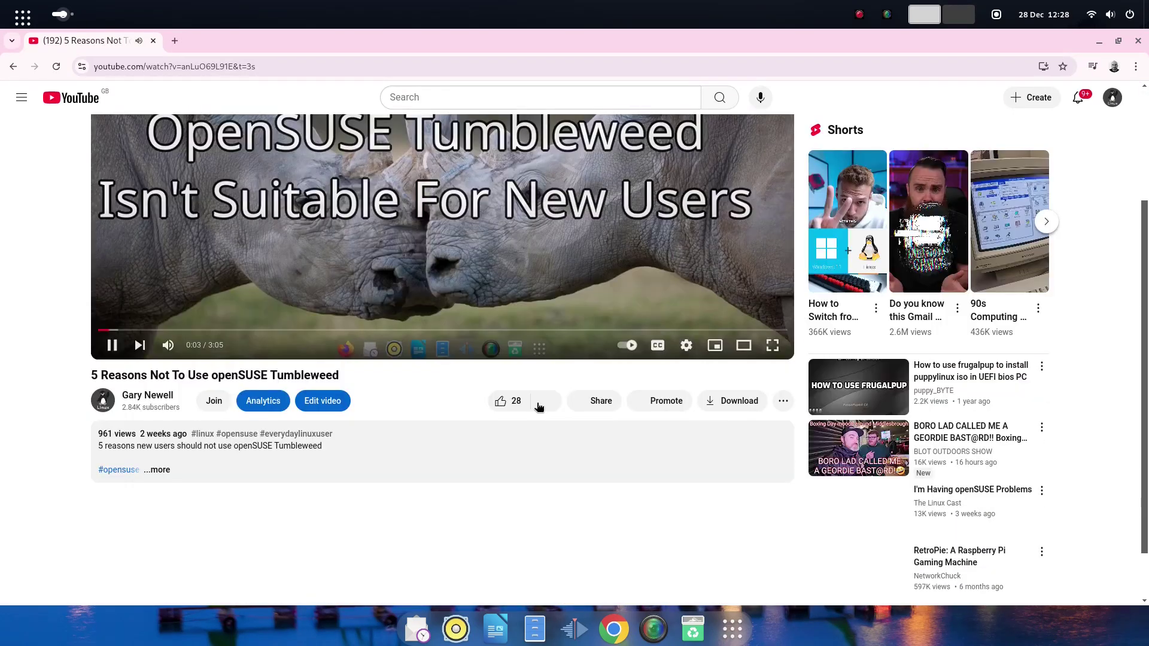
# Scroll down the YouTube watch page to read the viewer comments on the Tumbleweed video
pyautogui.scroll(-4, 539, 401)
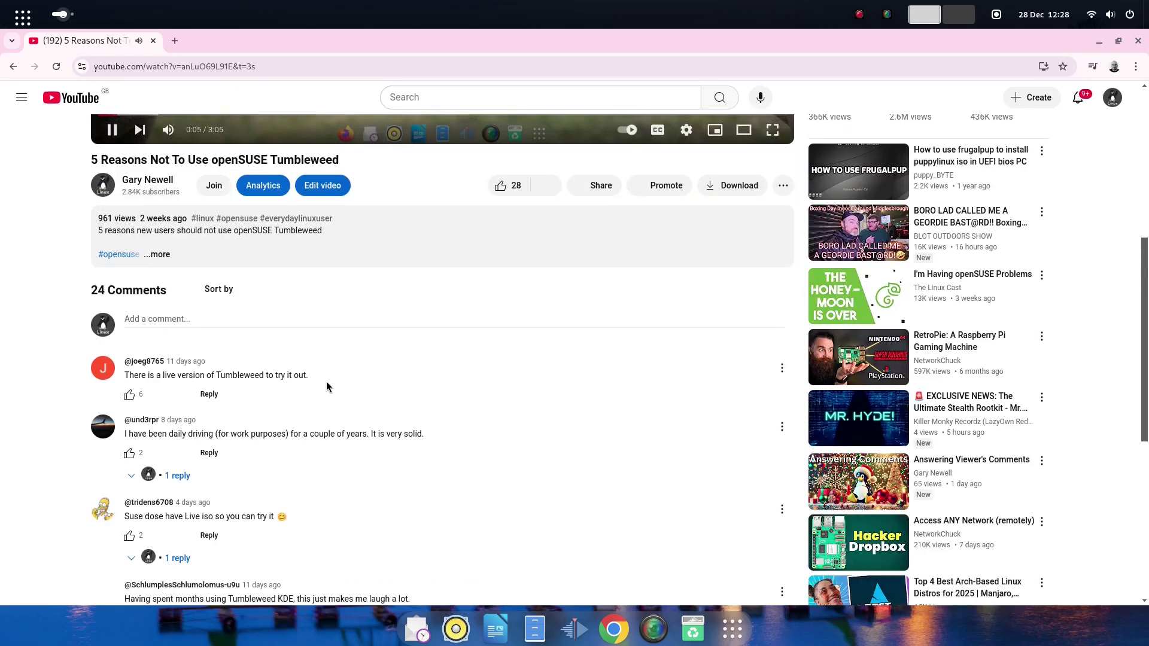
pyautogui.scroll(-2, 329, 387)
pyautogui.scroll(-3, 327, 387)
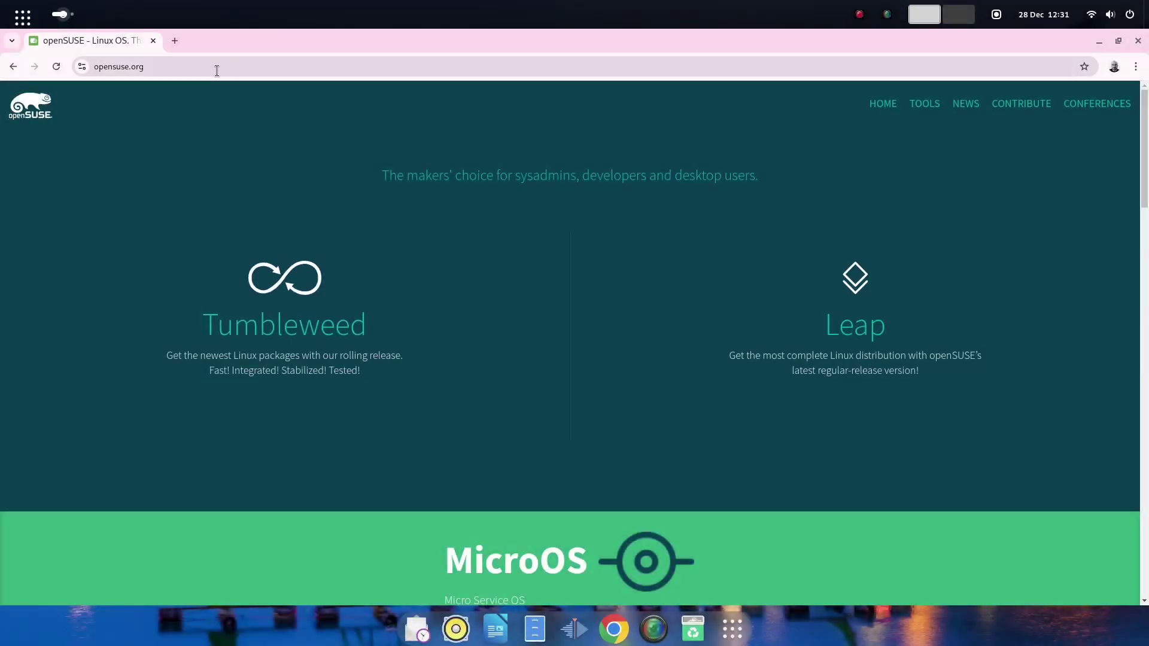
# Go from the opensuse.org homepage to the openSUSE Tumbleweed page
pyautogui.moveTo(885, 298)
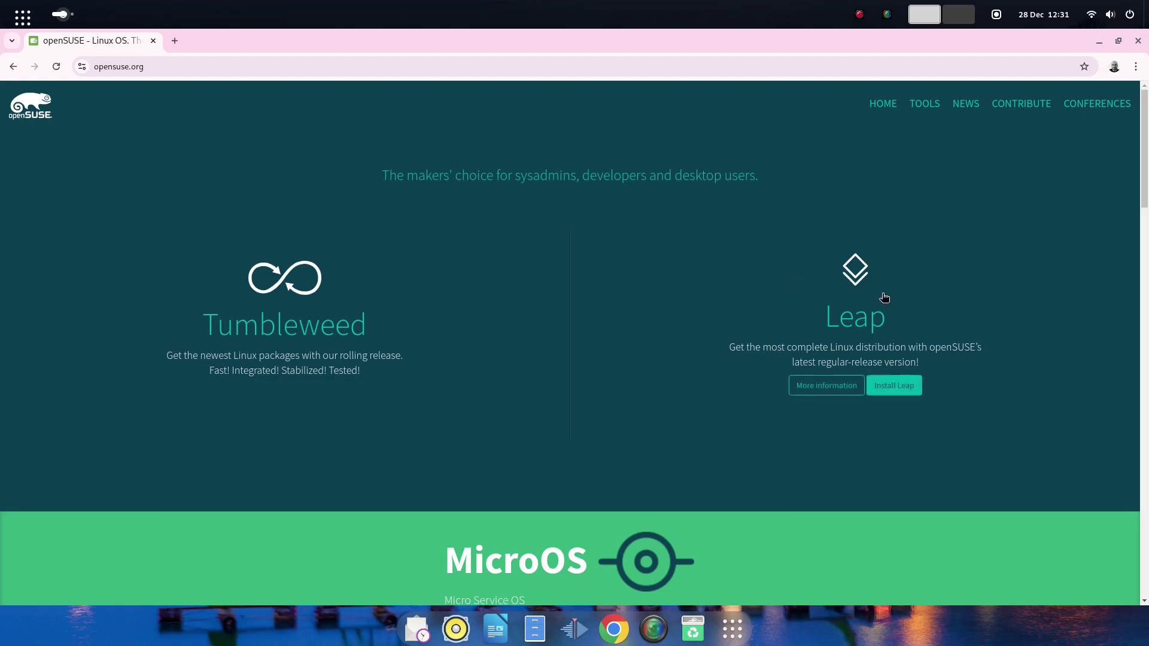
pyautogui.moveTo(494, 292)
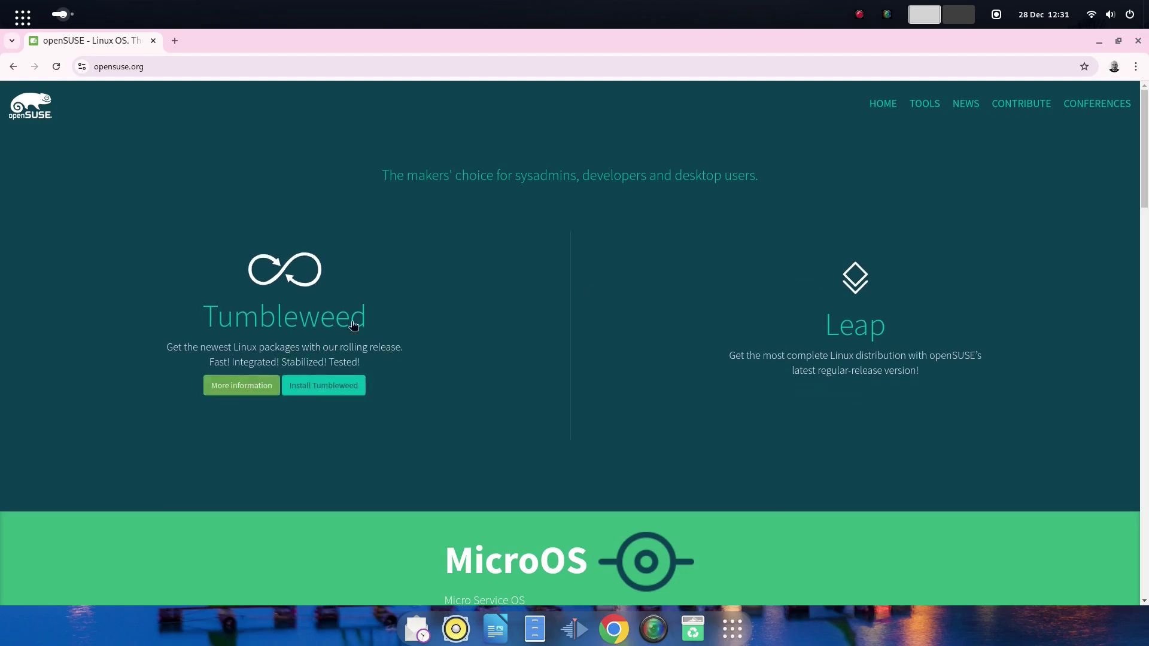
pyautogui.click(339, 389)
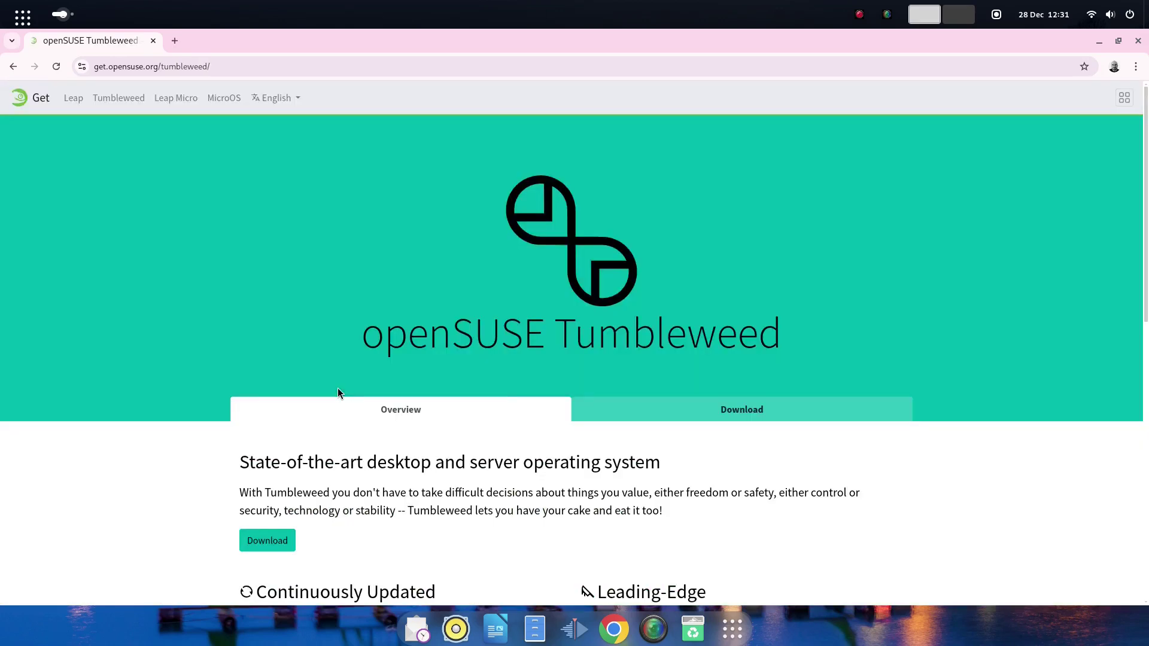
# Read the Tumbleweed overview, highlighting its intro paragraph, and scroll on to the feature sections
pyautogui.scroll(-5, 519, 386)
pyautogui.scroll(-2, 519, 385)
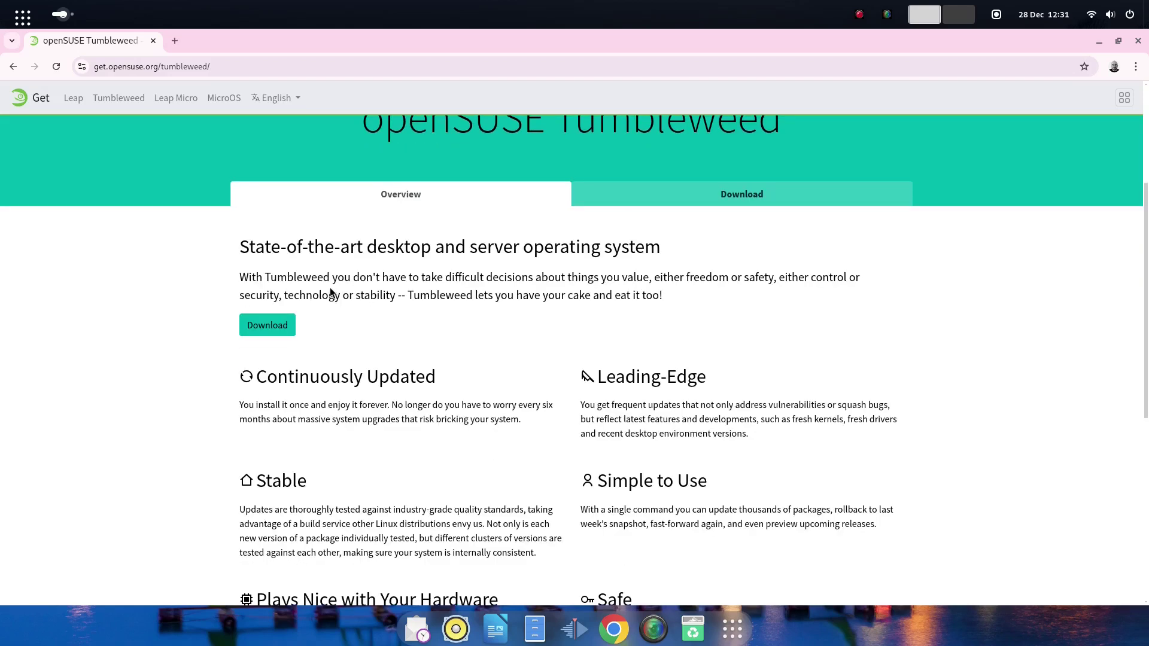
pyautogui.click(248, 280)
pyautogui.keyDown('shift'); pyautogui.click(665, 297); pyautogui.keyUp('shift')
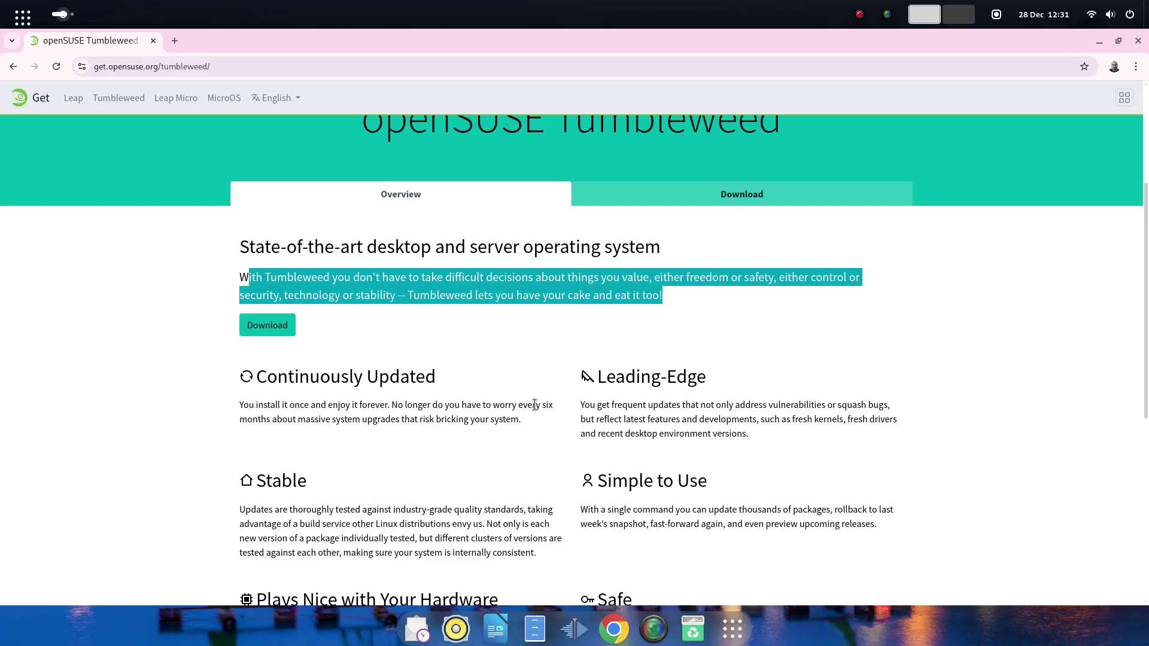
pyautogui.click(490, 368)
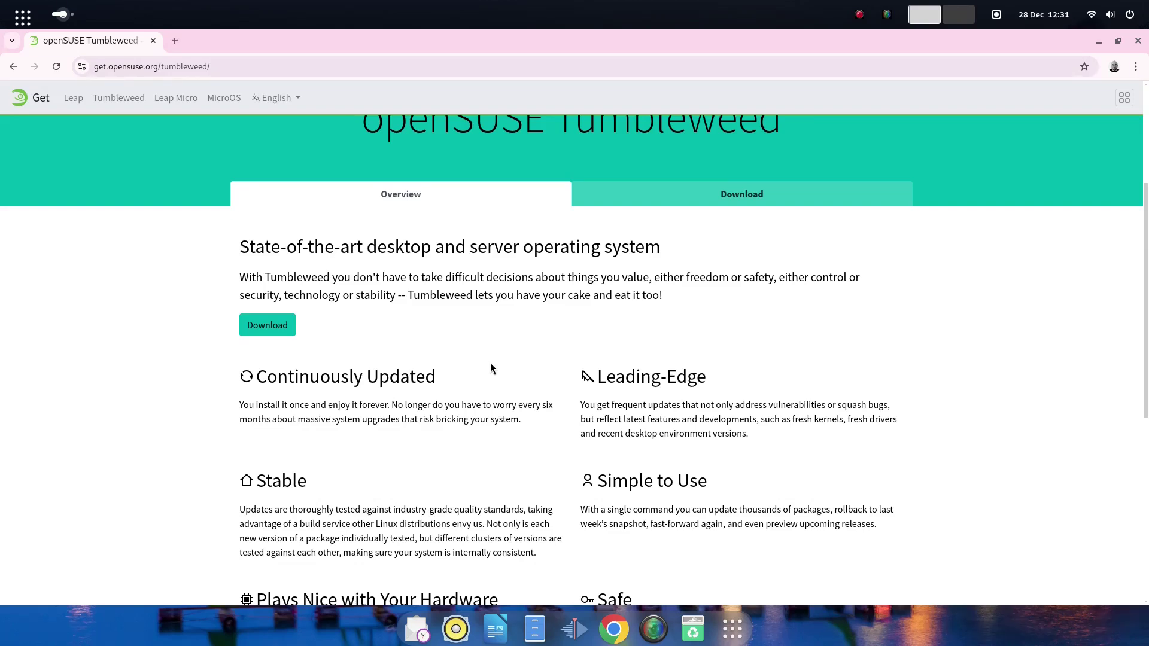
pyautogui.scroll(-3, 490, 363)
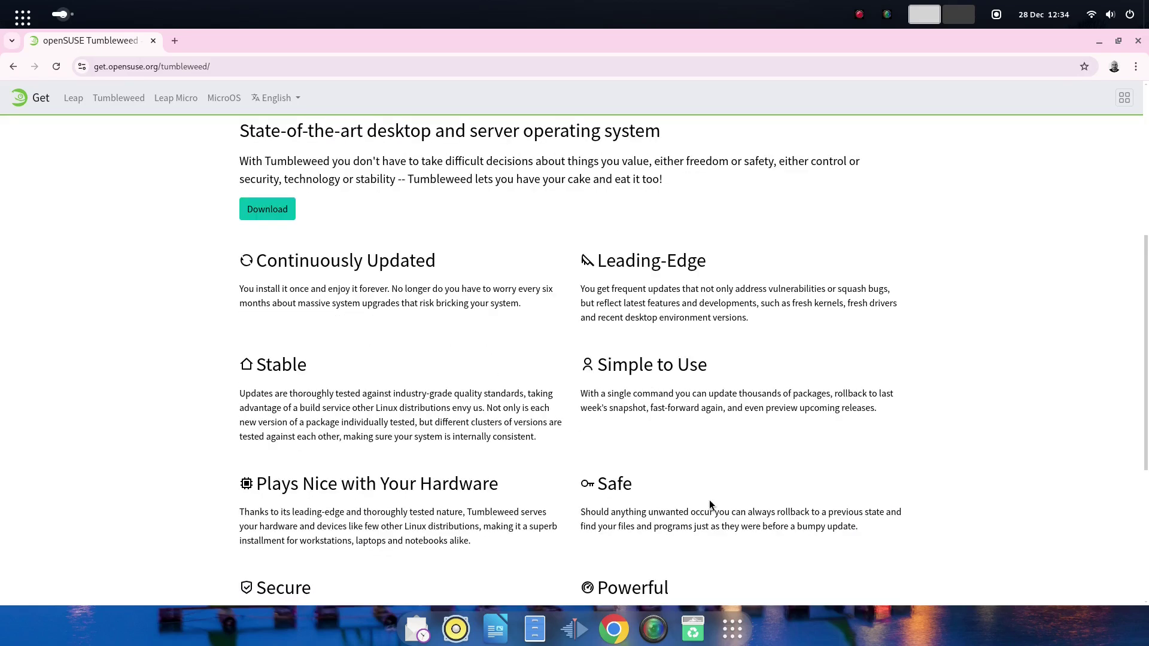
# Show the Download tab and scroll through the Offline and Network images per architecture
pyautogui.scroll(5, 710, 500)
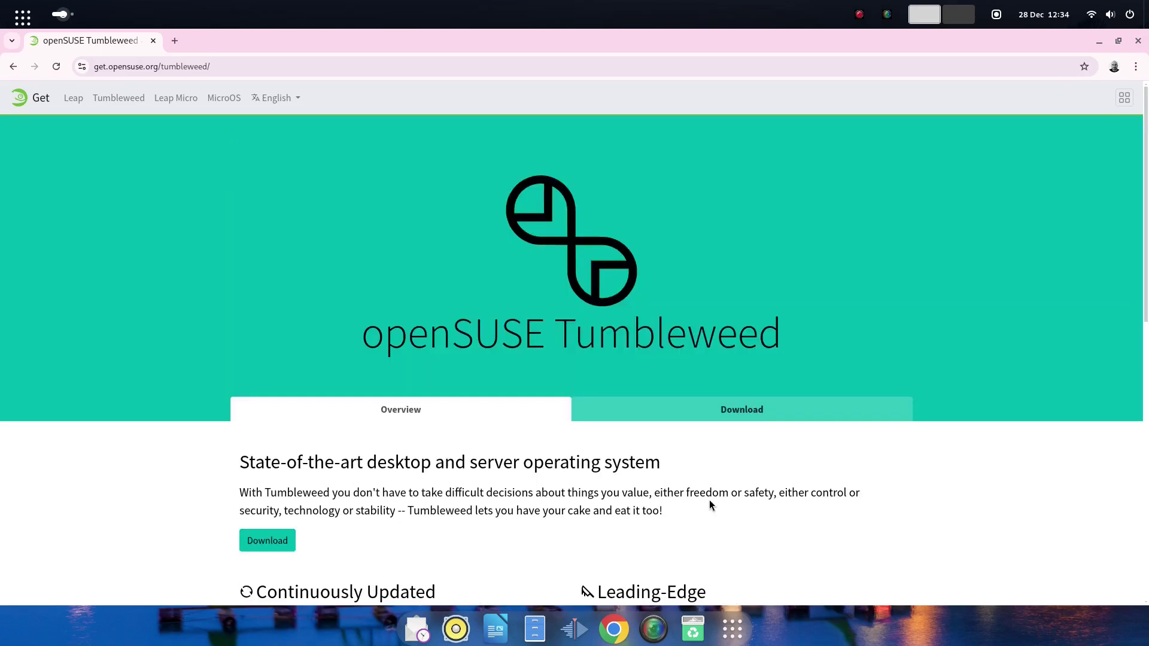
pyautogui.click(729, 413)
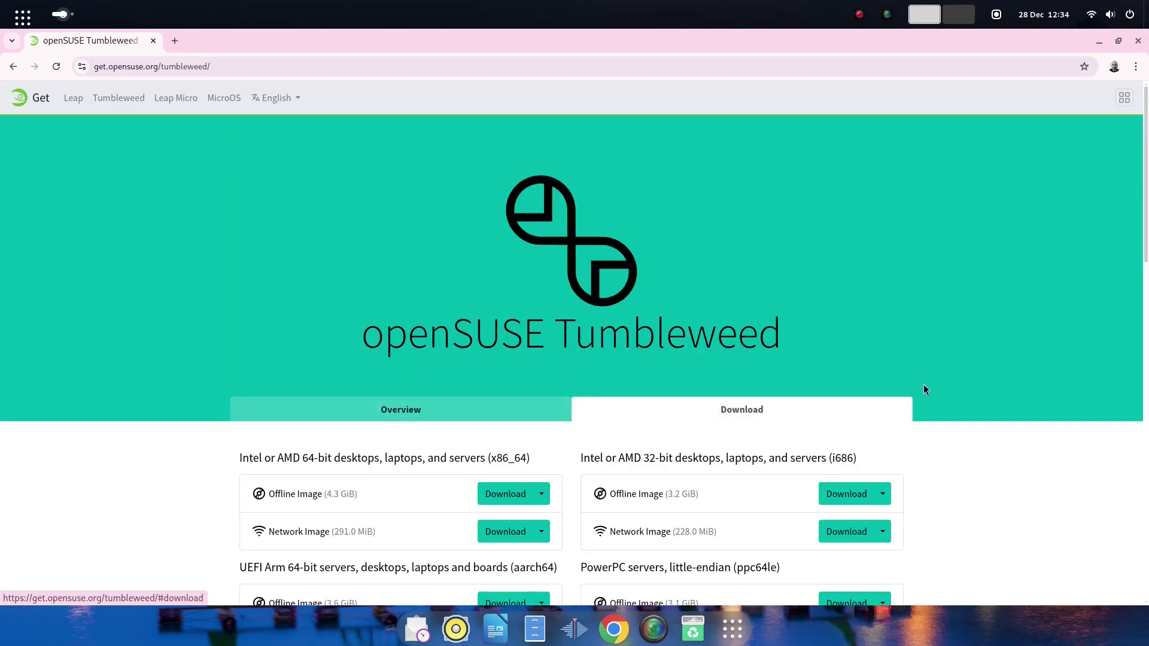
pyautogui.scroll(-5, 991, 408)
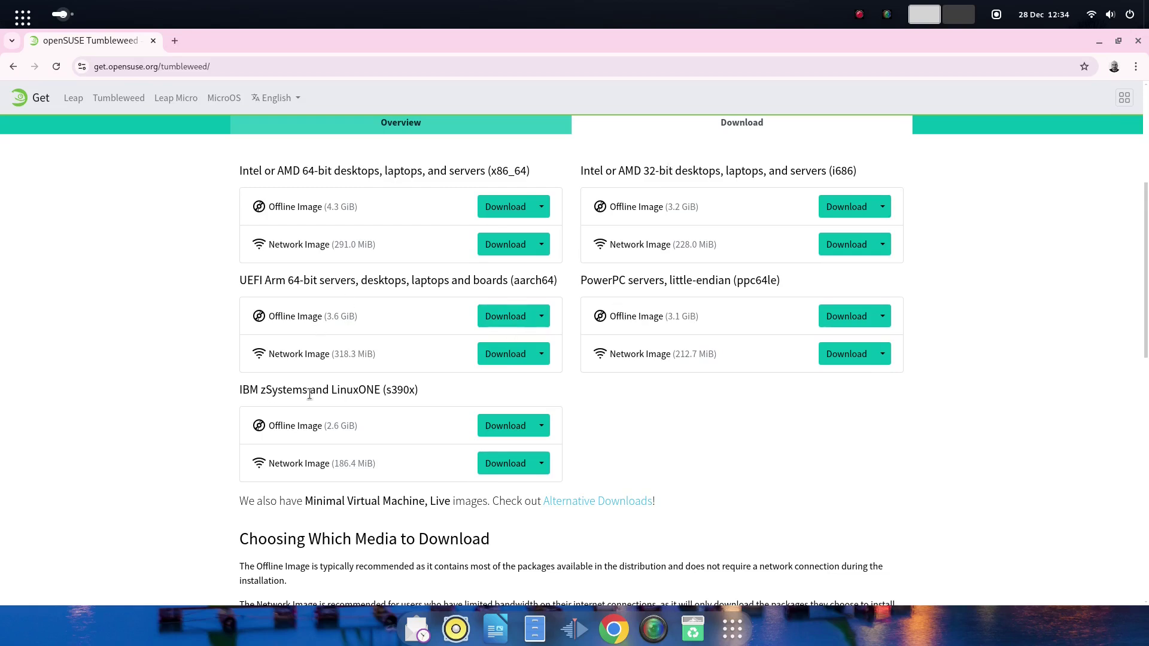
pyautogui.scroll(-2, 785, 450)
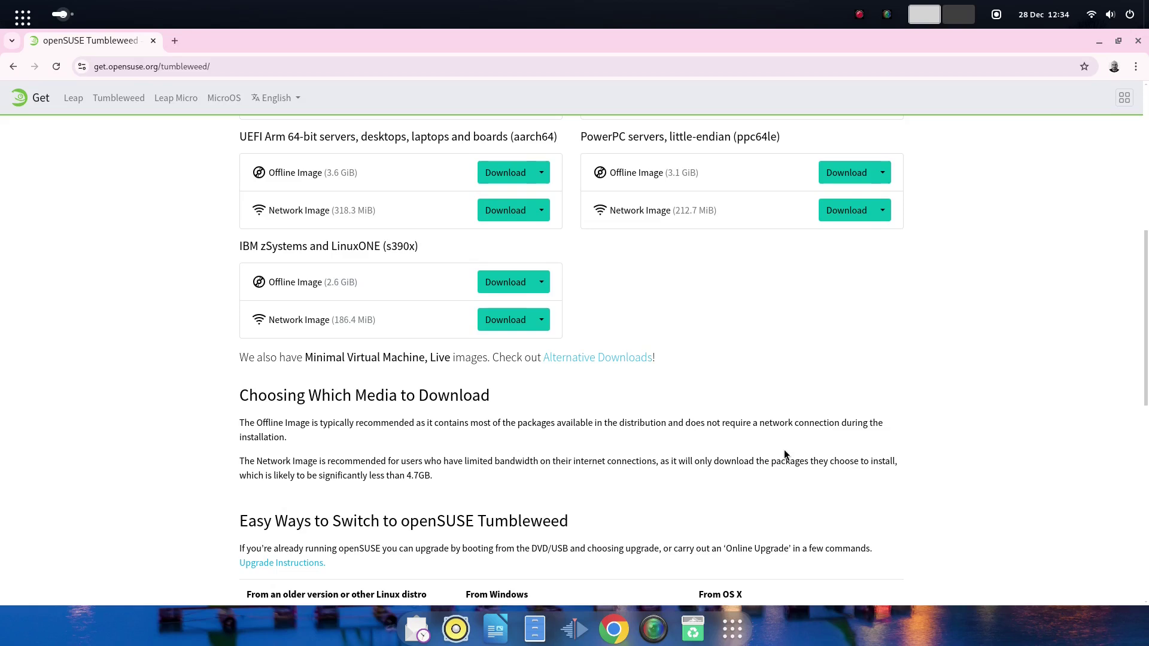
# Browse the Alternative Downloads list, including the Minimal Virtual Machine and Live images
pyautogui.click(576, 358)
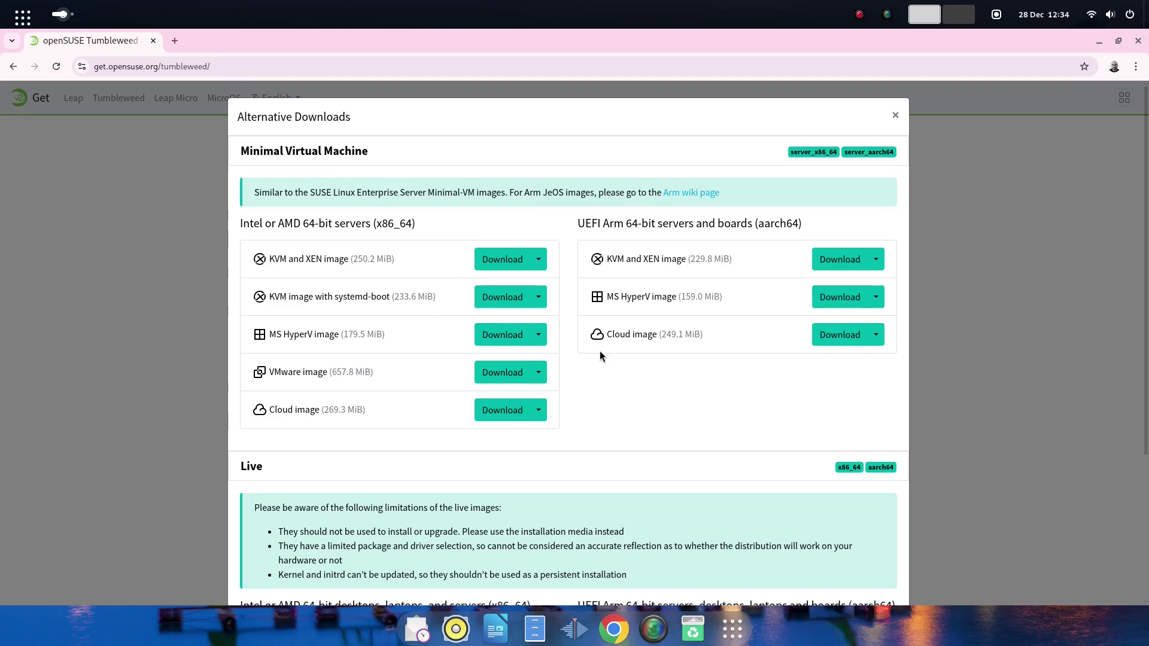
pyautogui.click(895, 115)
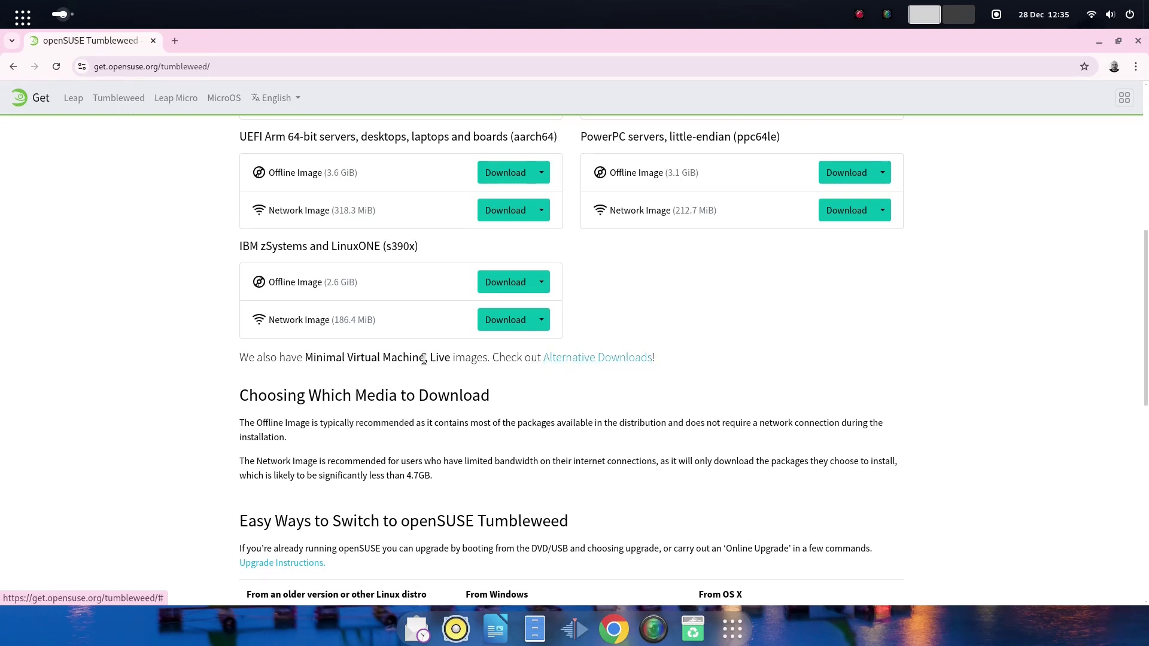
pyautogui.click(604, 358)
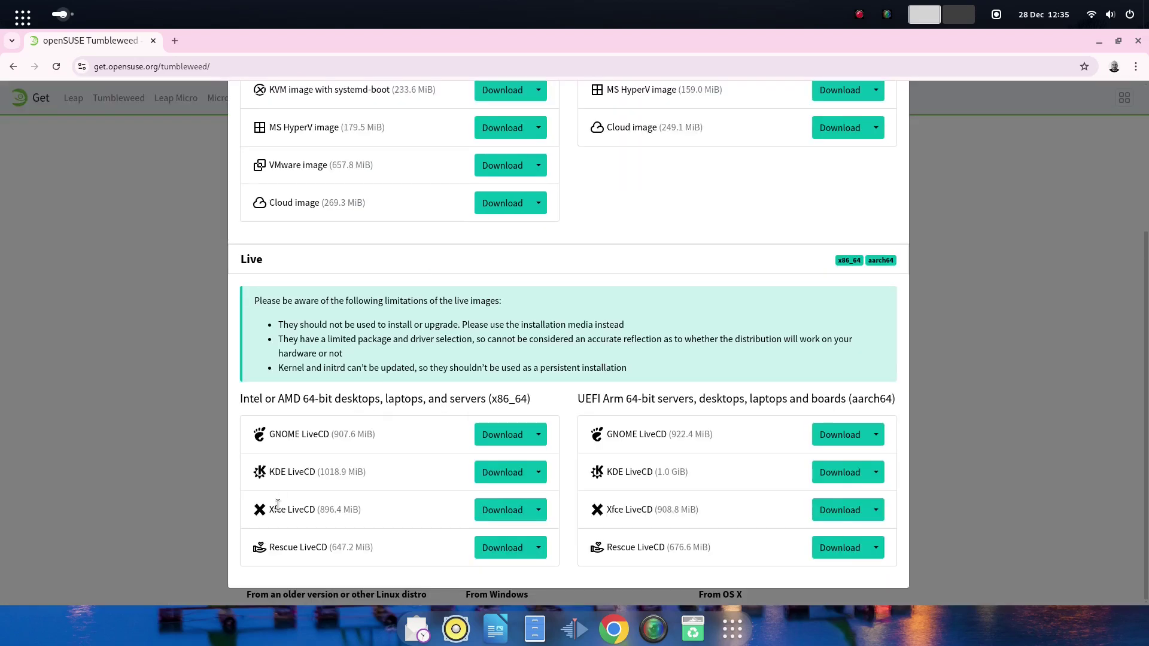
pyautogui.scroll(4, 512, 415)
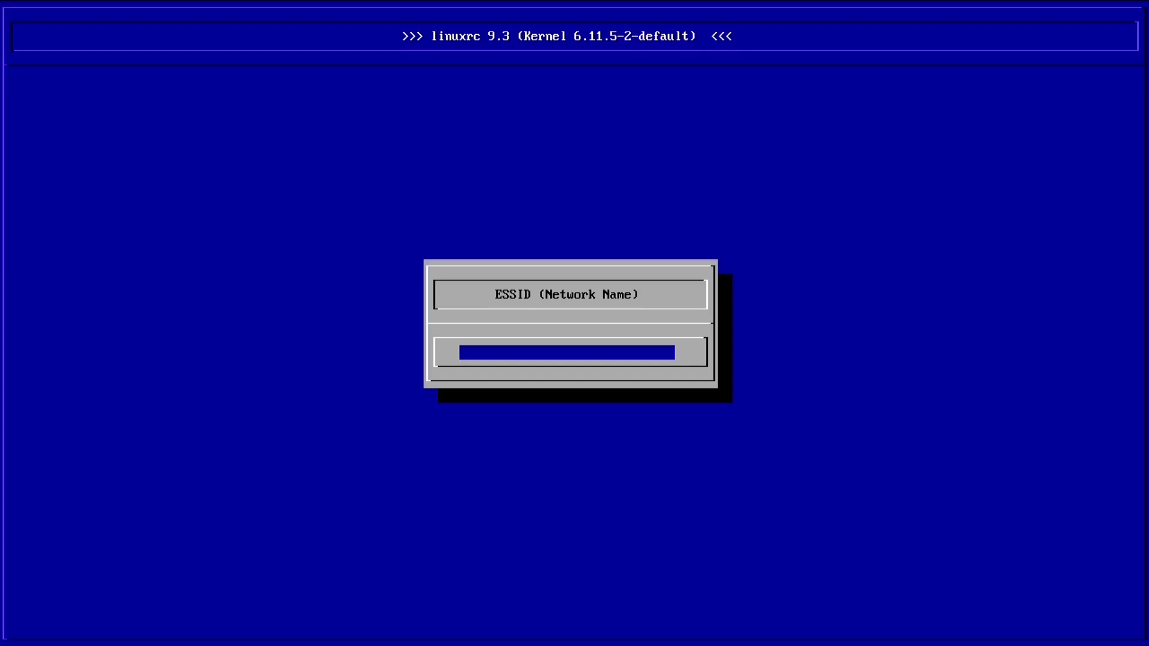
# Connect to Wi-Fi with WPA-PSK authentication and agree to download the boot image
pyautogui.press('Return')
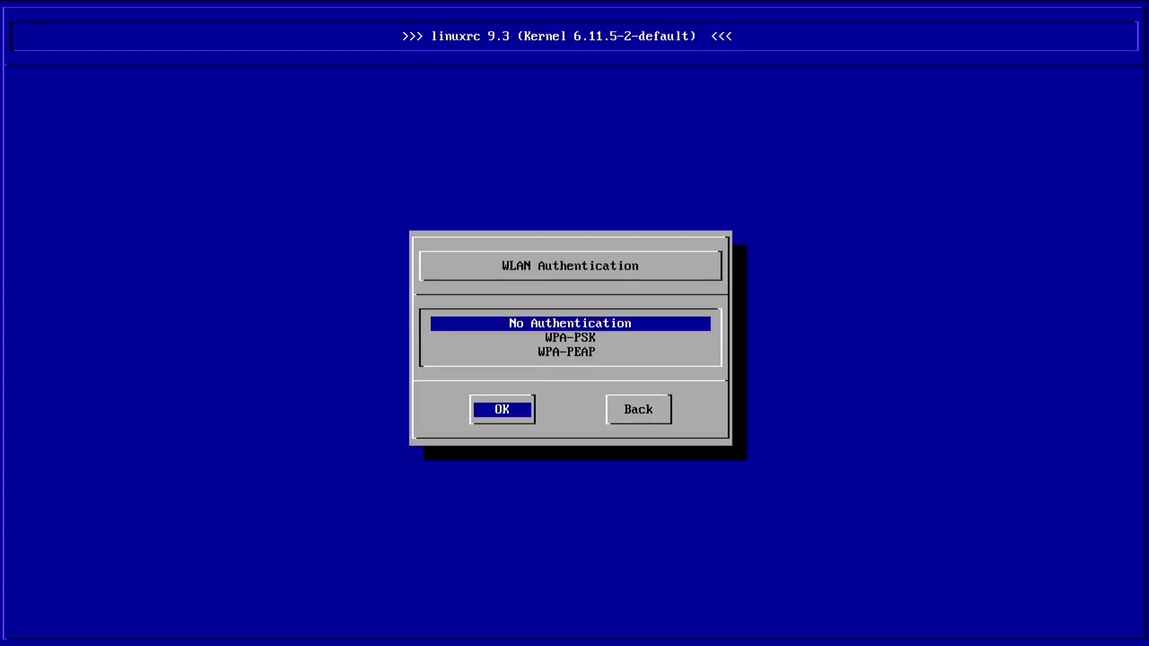
pyautogui.press('Down')
pyautogui.press('Down')
pyautogui.press('Up')
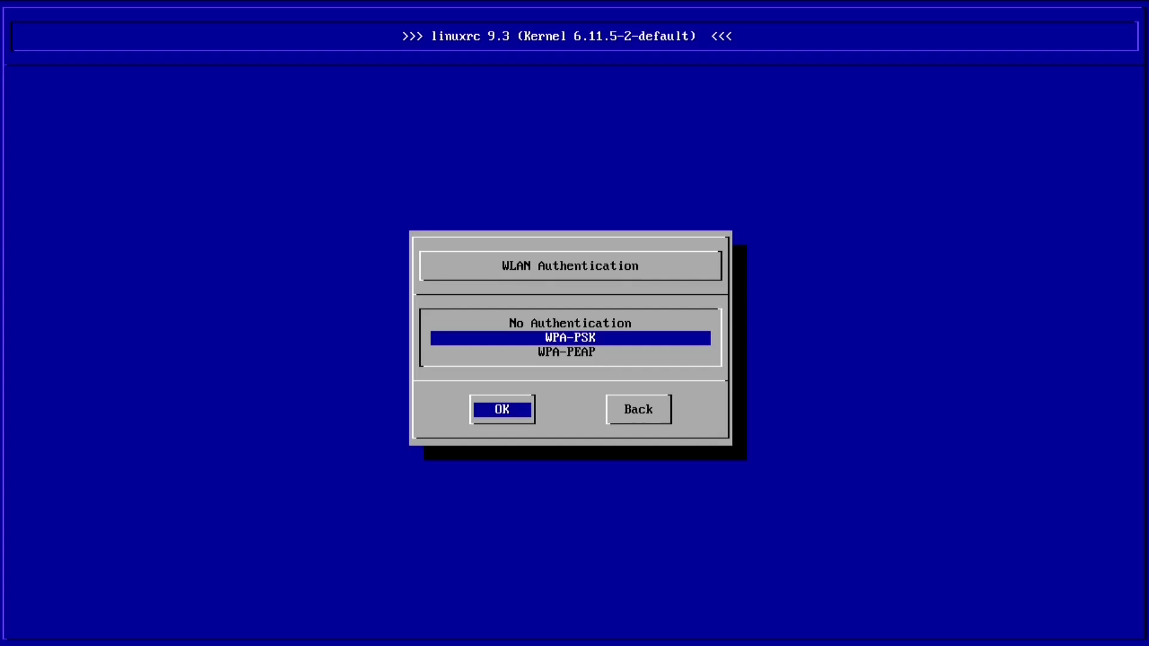
pyautogui.press('Return')
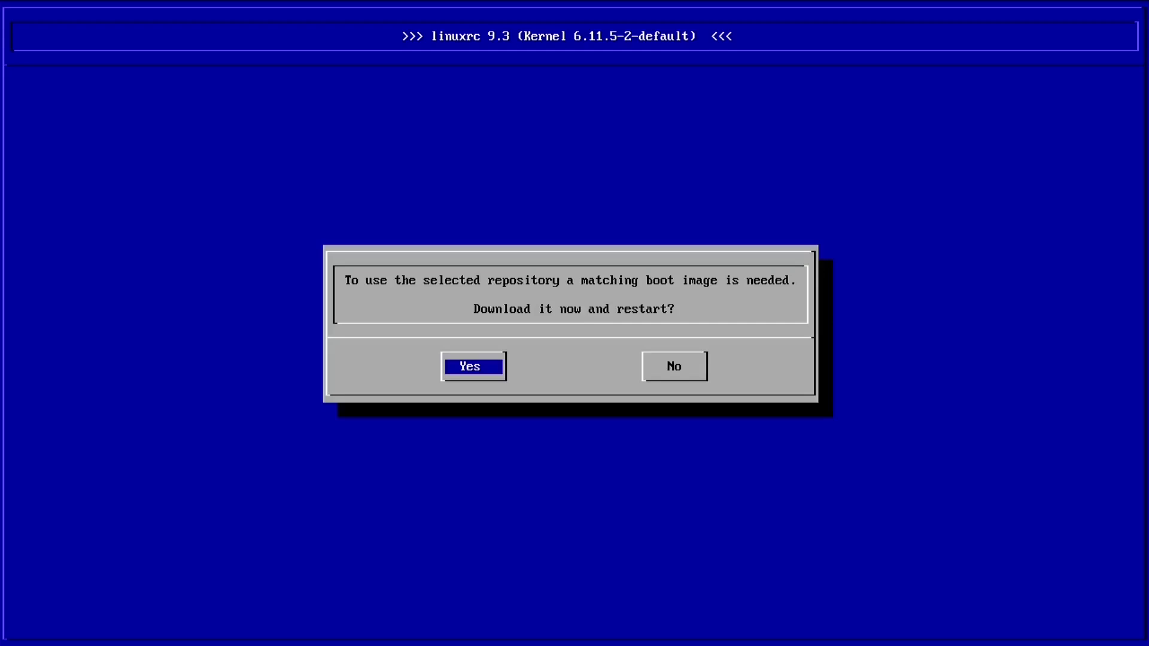
pyautogui.press('Return')
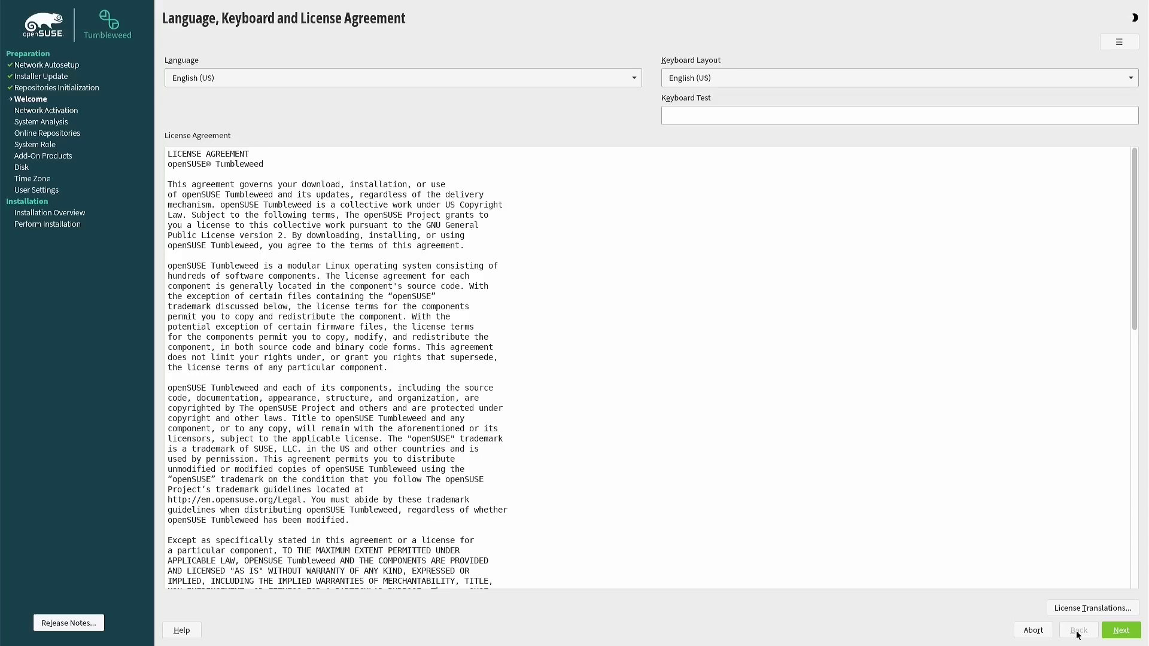
# Set the installer language and keyboard layout to English (UK)
pyautogui.click(633, 76)
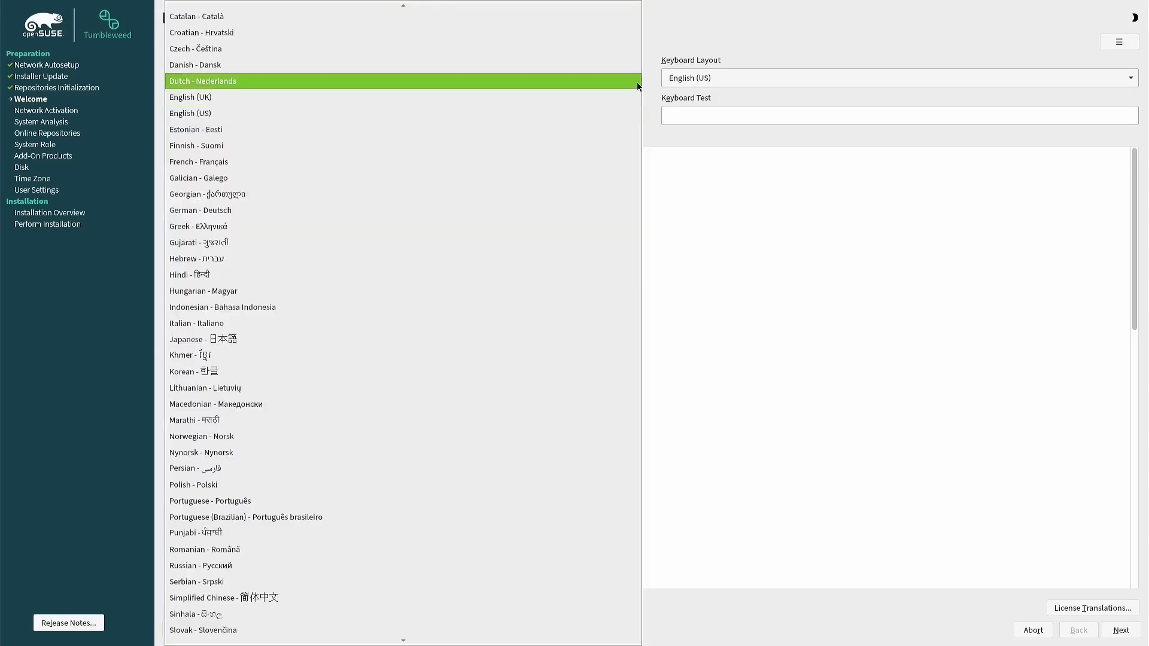
pyautogui.click(637, 81)
pyautogui.click(734, 79)
pyautogui.click(734, 94)
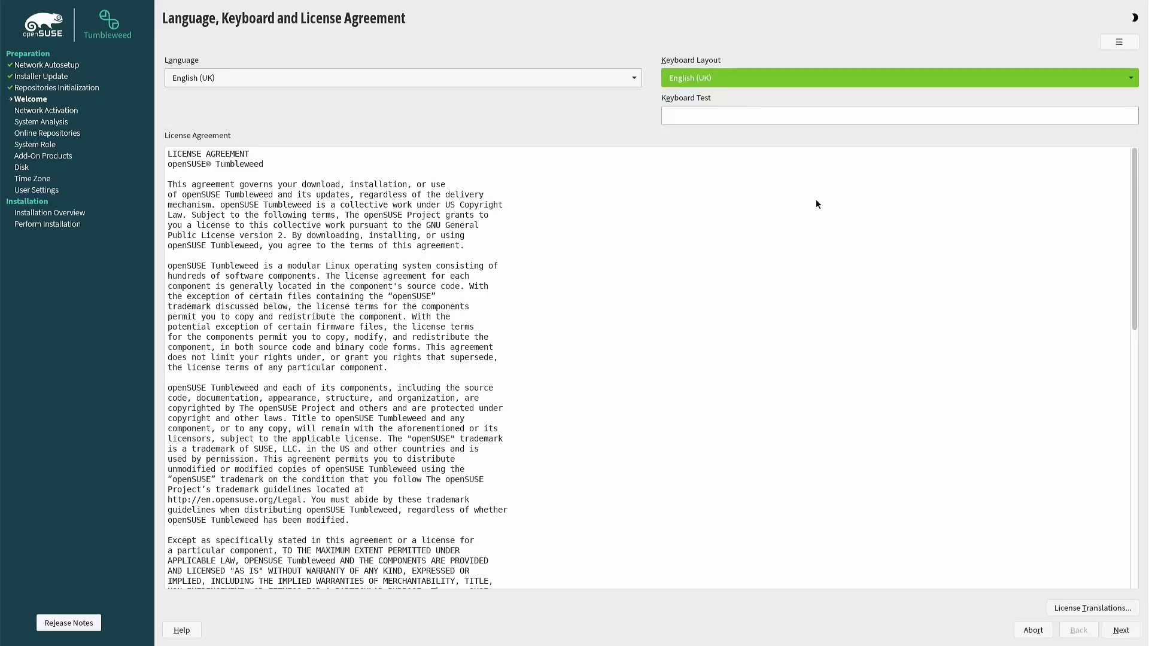
# Keep the default online repositories and choose the Desktop with GNOME system role
pyautogui.click(1121, 630)
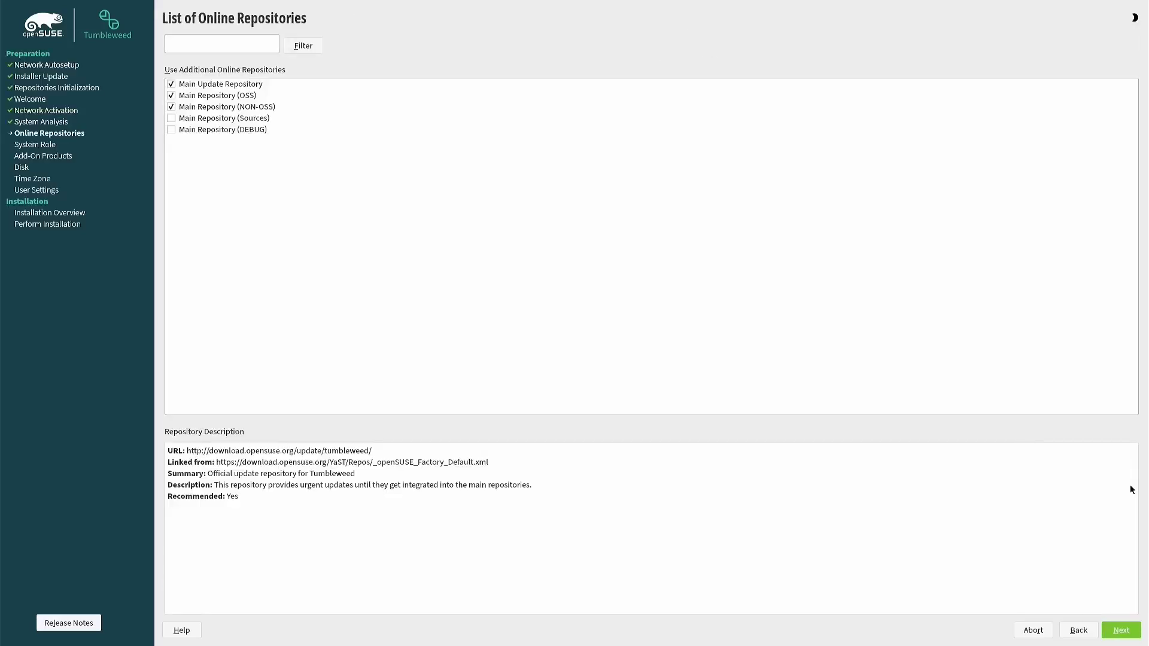
pyautogui.click(1118, 630)
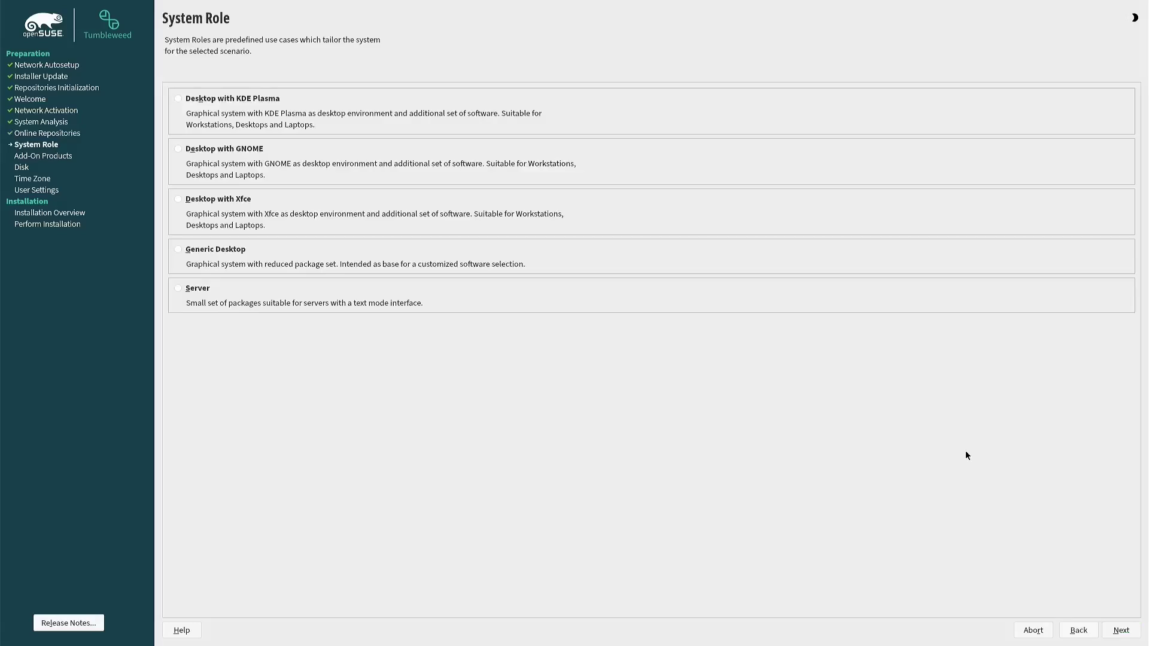
pyautogui.click(178, 149)
pyautogui.click(1121, 630)
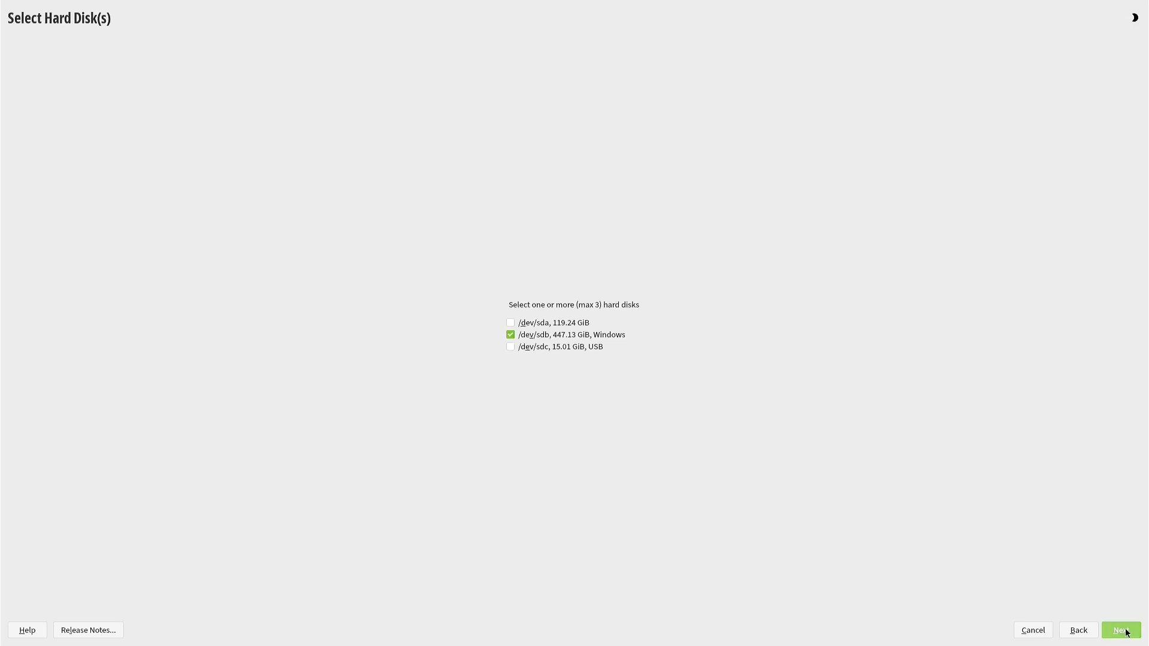
# Target the 447.13 GiB /dev/sdb disk, setting Windows and other partitions to Do not modify
pyautogui.click(1121, 630)
pyautogui.click(589, 306)
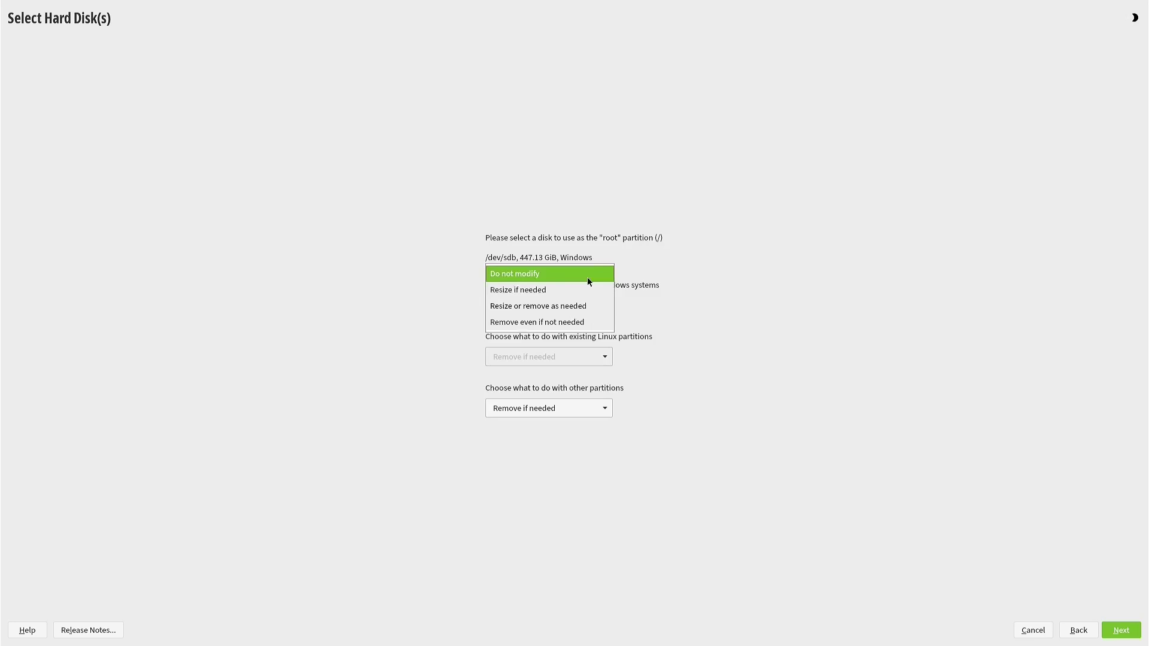
pyautogui.click(588, 278)
pyautogui.click(604, 402)
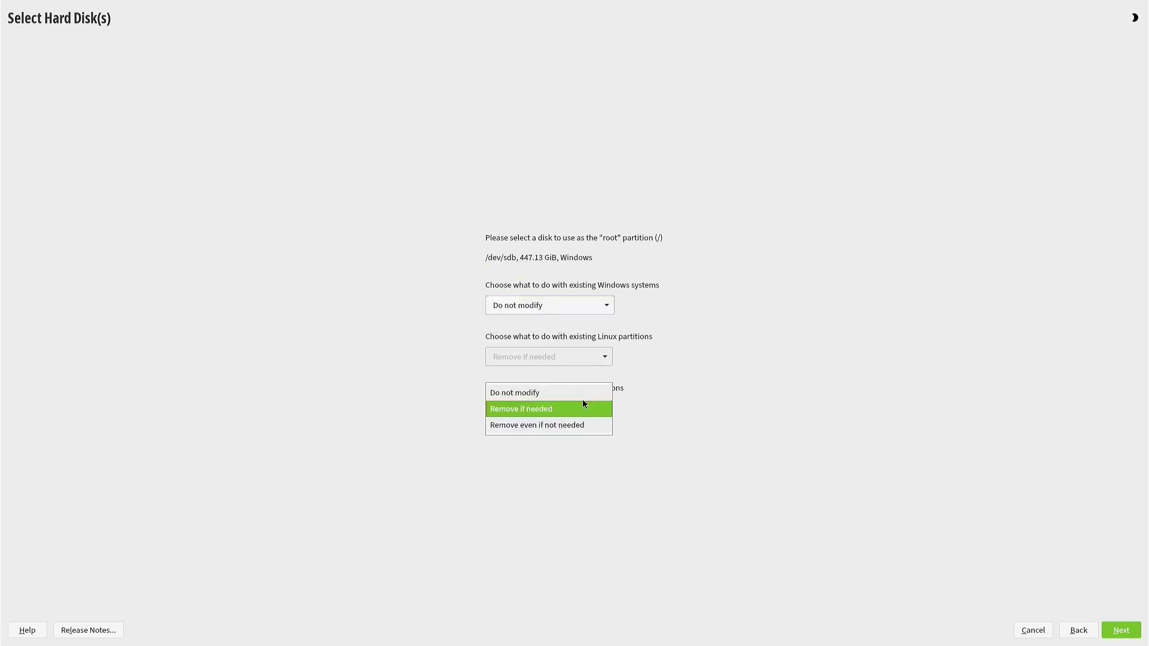
pyautogui.click(583, 400)
pyautogui.click(1121, 630)
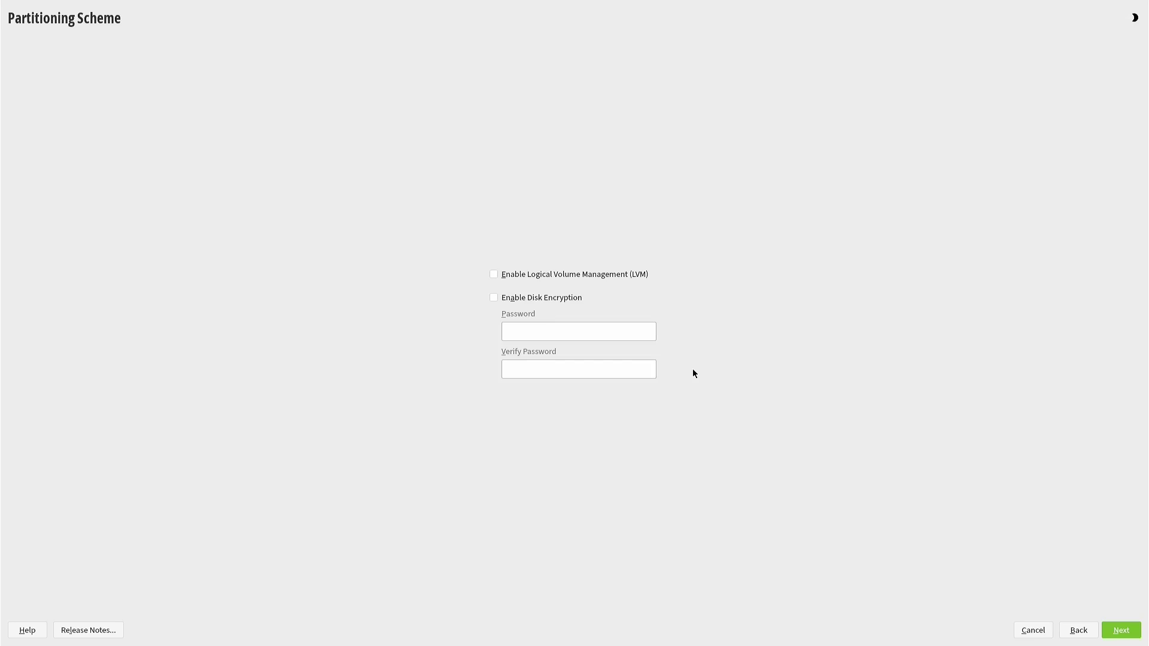
# Keep the scheme without LVM or encryption, enlarge swap to RAM size, and accept the partitioning
pyautogui.click(1121, 630)
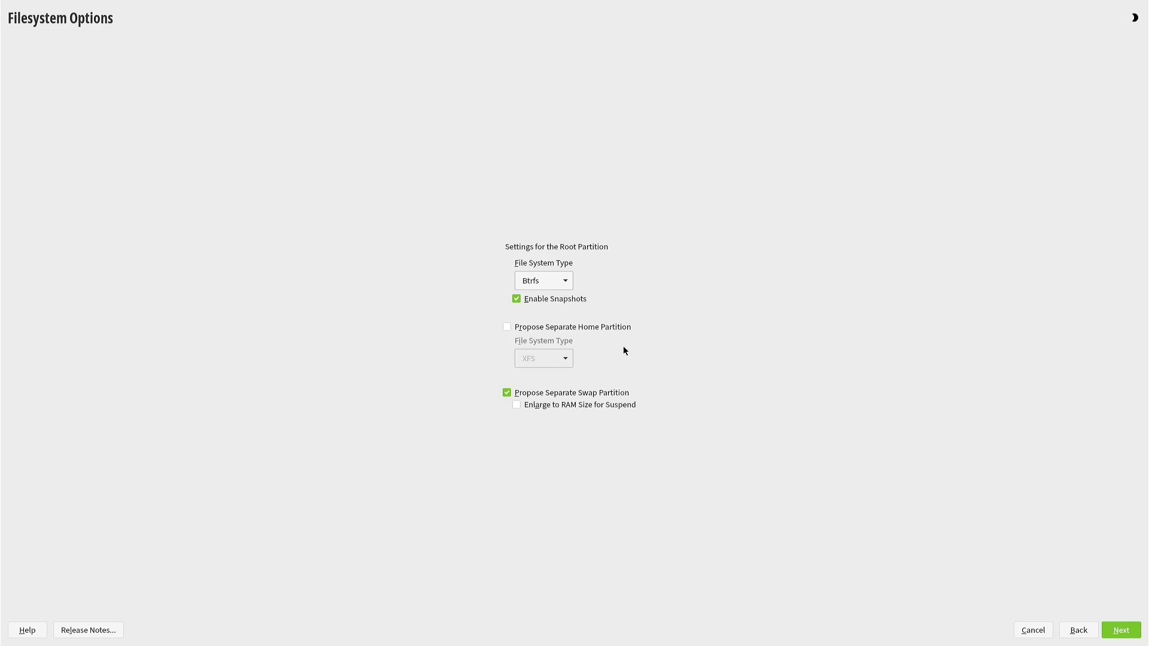
pyautogui.click(519, 404)
pyautogui.click(1117, 633)
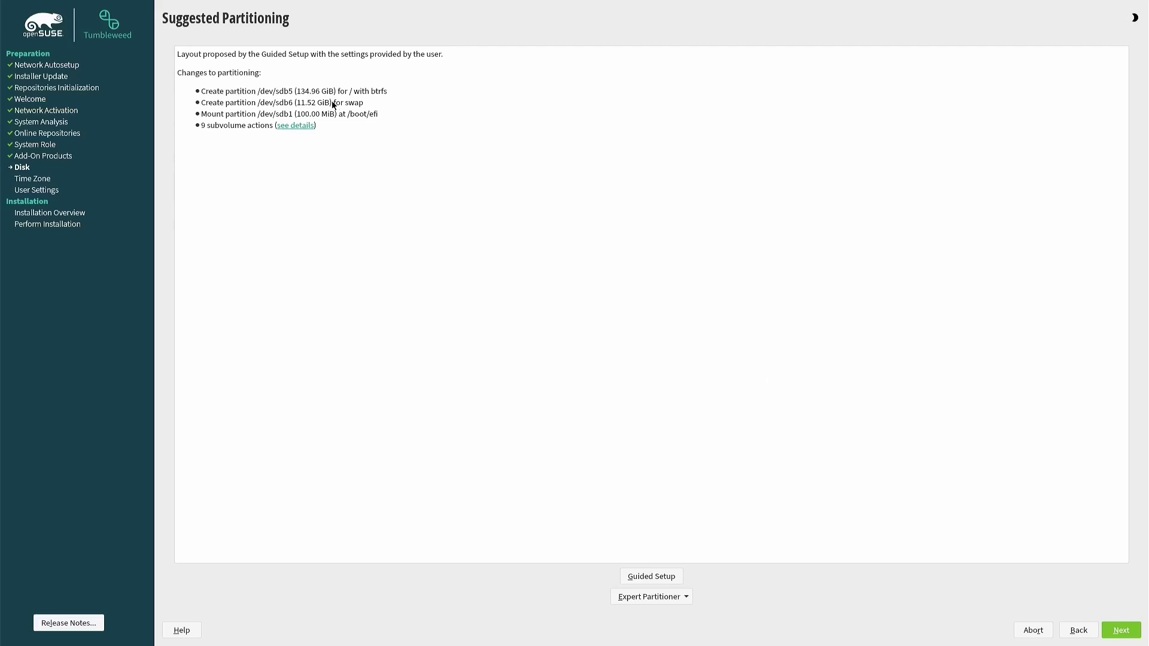
pyautogui.click(1121, 630)
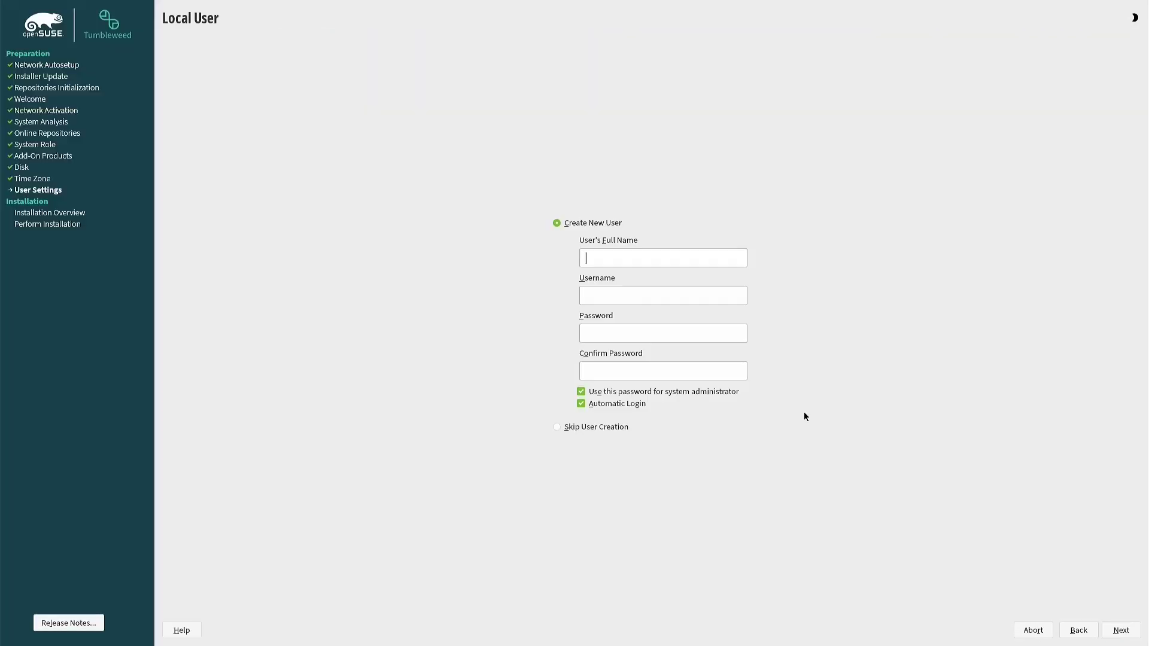
# Accept the UK time zone and create the local user with a password and no automatic login
pyautogui.write('Gary')
pyautogui.click(609, 333)
pyautogui.write('**********')
pyautogui.press('Tab')
pyautogui.write('**********')
pyautogui.click(682, 401)
pyautogui.hotkey('alt', 'n')
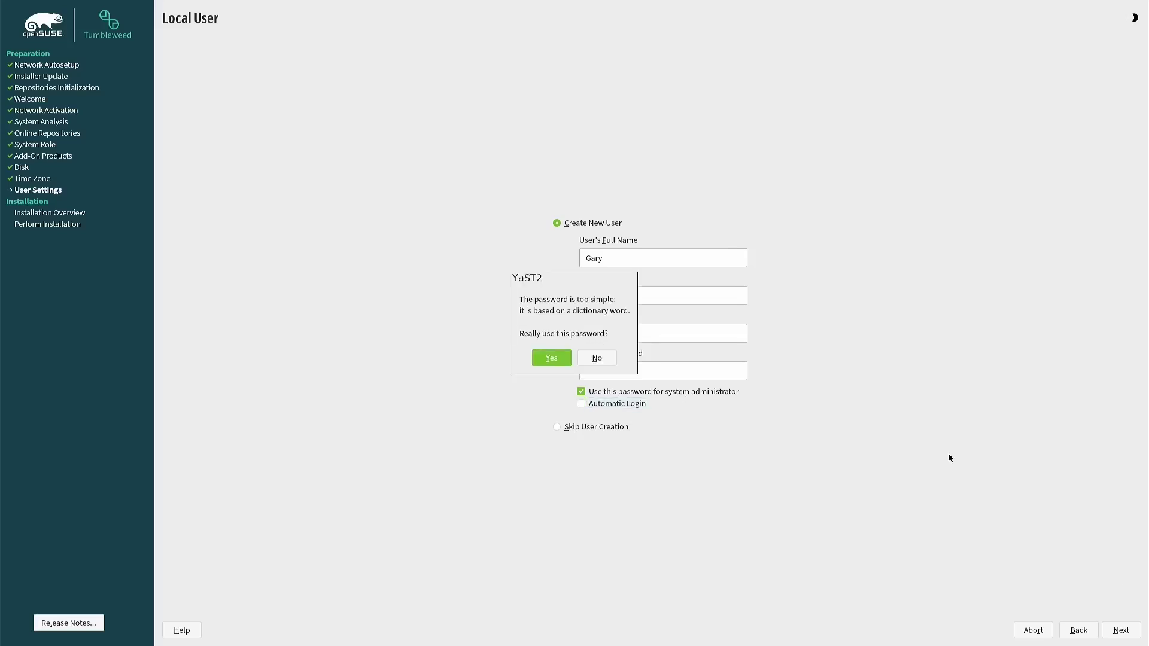
pyautogui.click(551, 358)
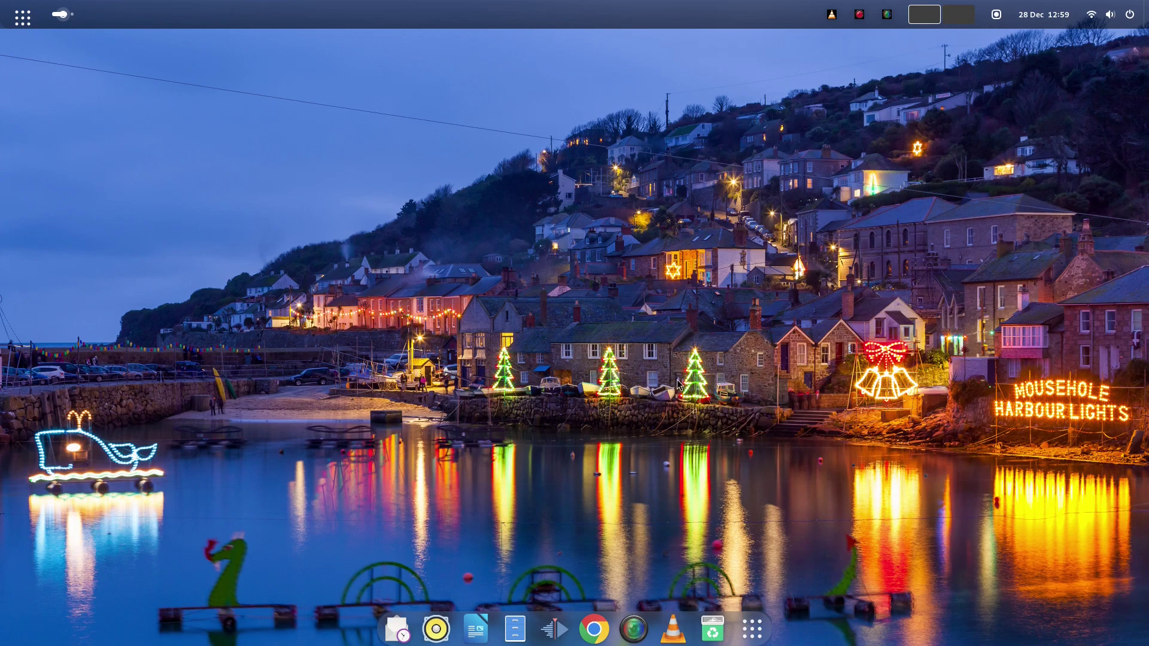
# Verify Wi-Fi in quick settings, then bring up the Printers page showing the HP-DeskJet Ready
pyautogui.hotkey('alt', 'Tab')
pyautogui.hotkey('alt', 'Tab')
pyautogui.hotkey('alt', 'Tab')
pyautogui.hotkey('alt', 'Tab')
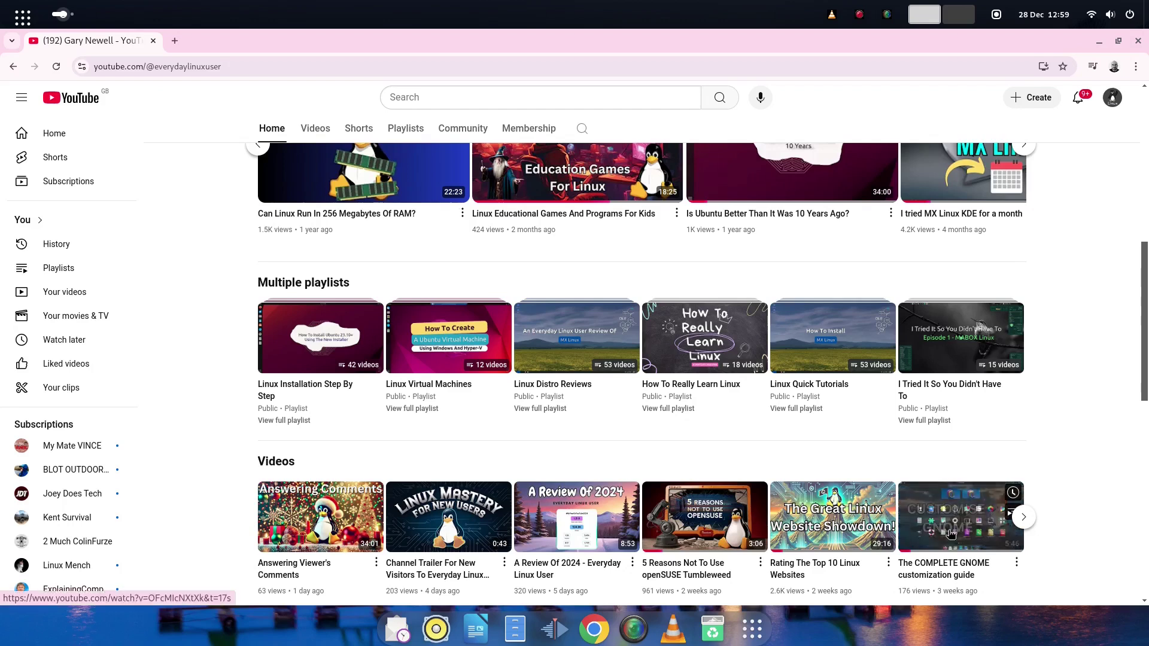
pyautogui.click(1101, 42)
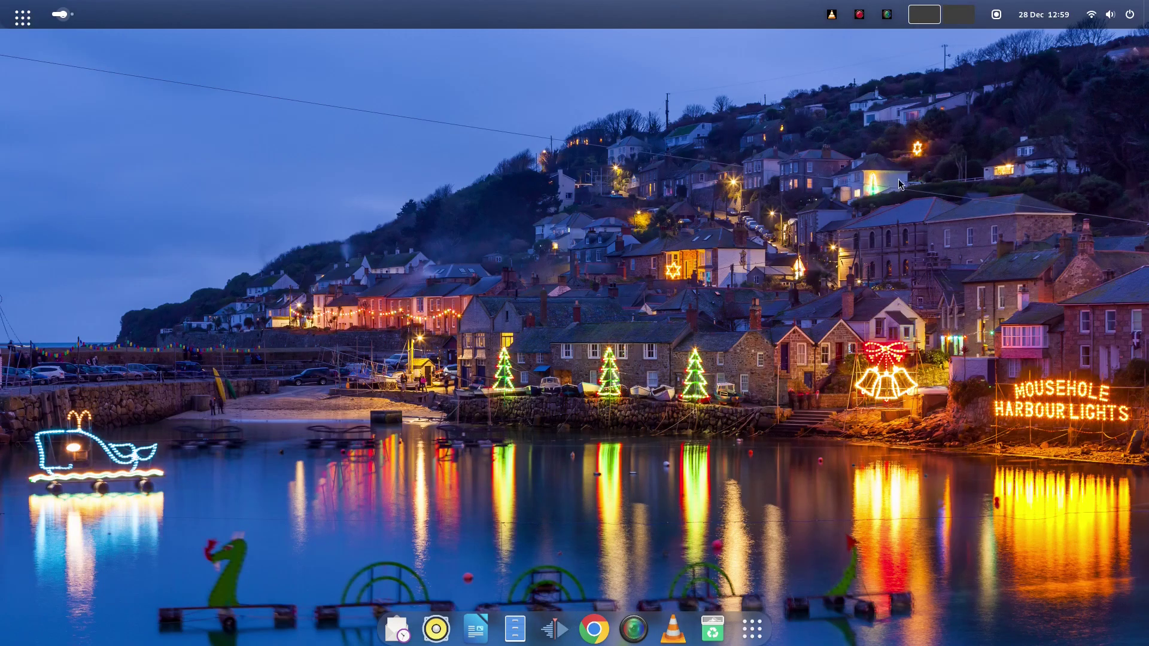
pyautogui.click(1130, 23)
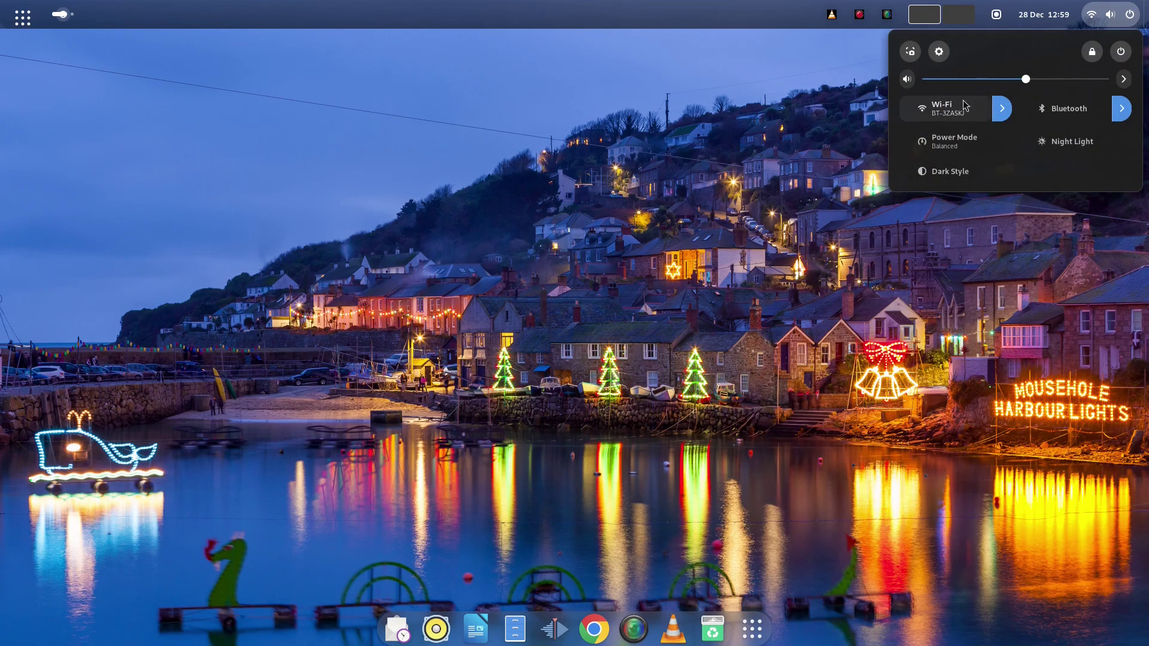
pyautogui.click(720, 233)
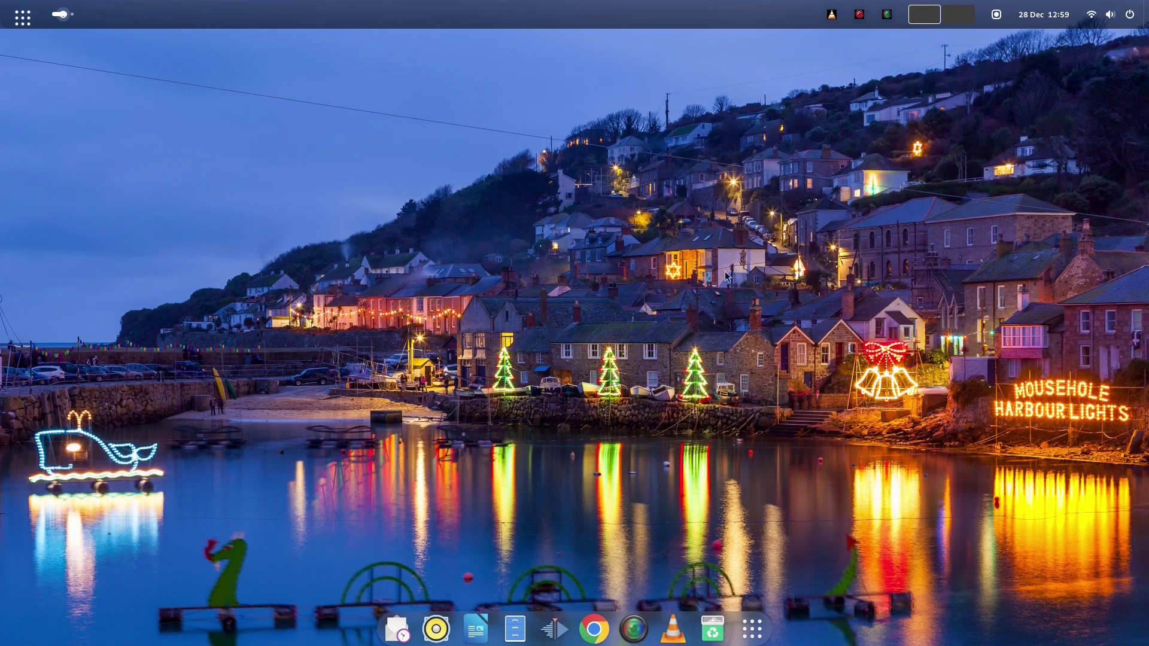
pyautogui.hotkey('alt', 'Tab')
pyautogui.hotkey('alt', 'Tab')
pyautogui.hotkey('alt', 'Tab')
pyautogui.hotkey('alt', 'Tab')
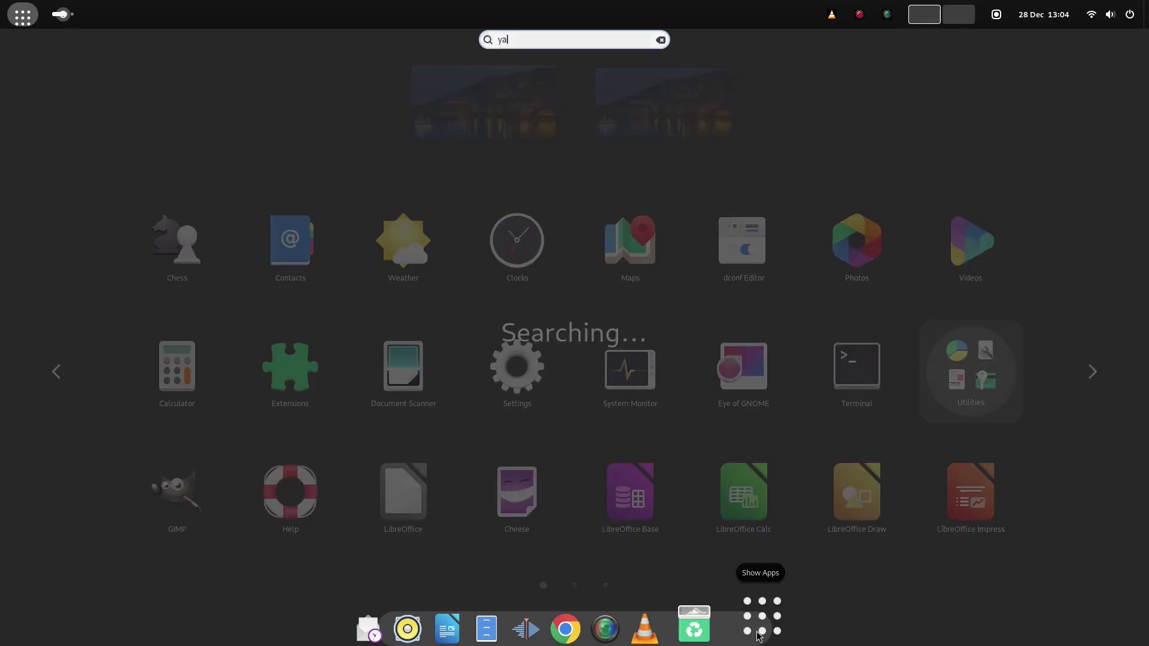
# Launch YaST Control Center with the root password, open Software Repositories, then show the app grid
pyautogui.write('st')
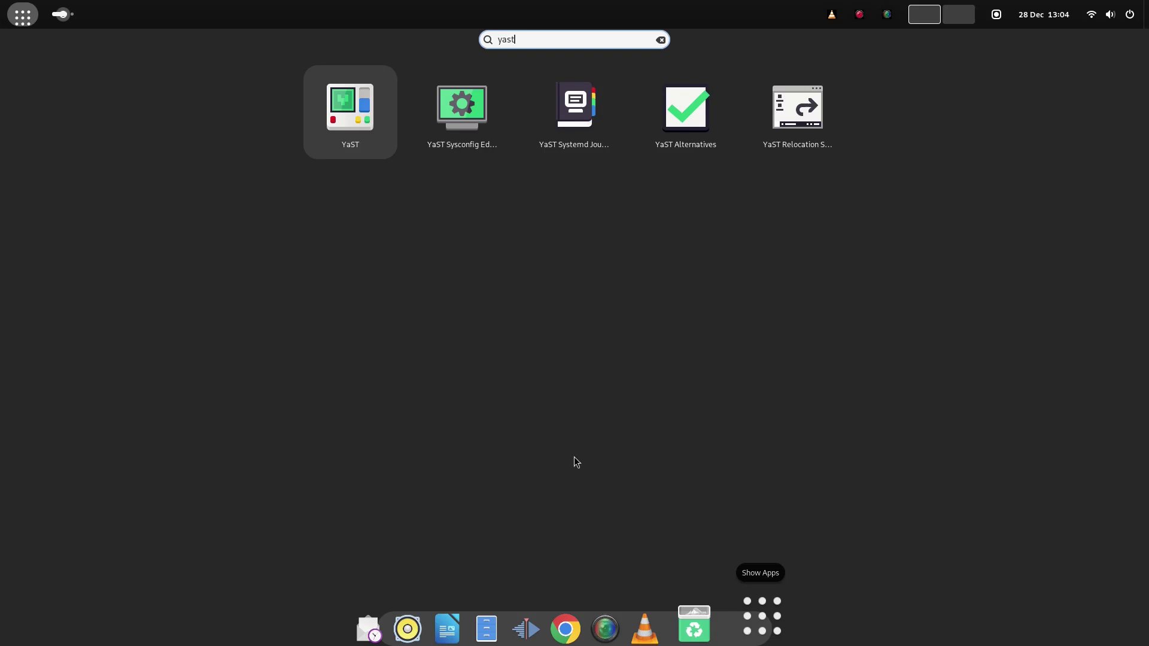
pyautogui.click(361, 113)
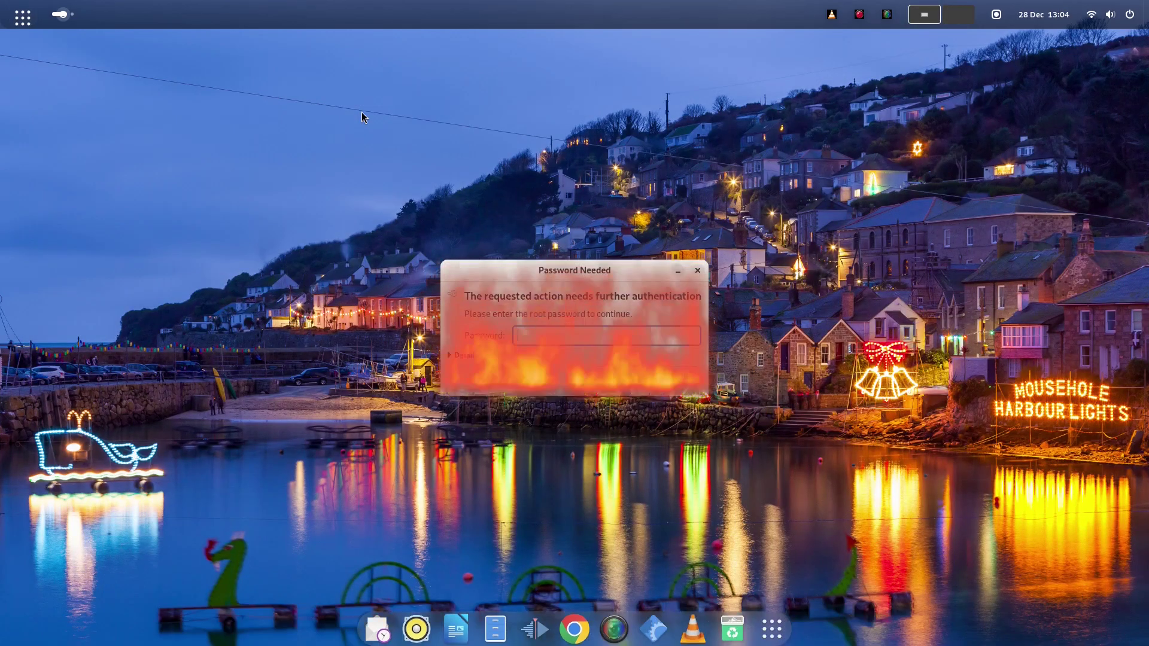
pyautogui.write('•••••••')
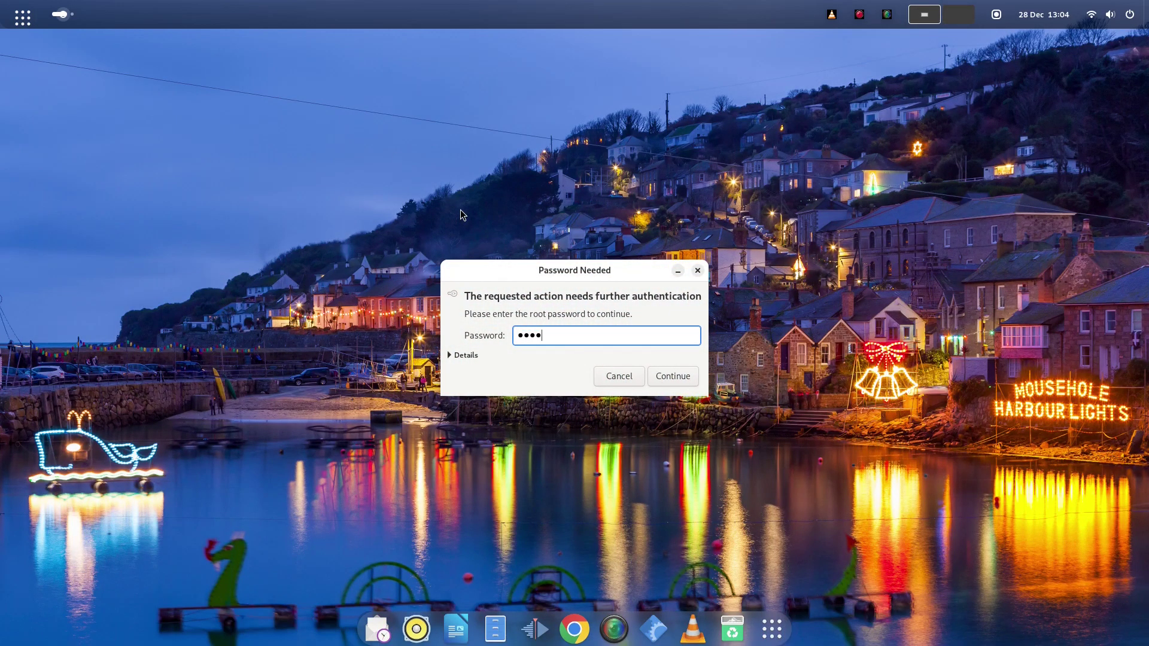
pyautogui.write('•••')
pyautogui.press('Return')
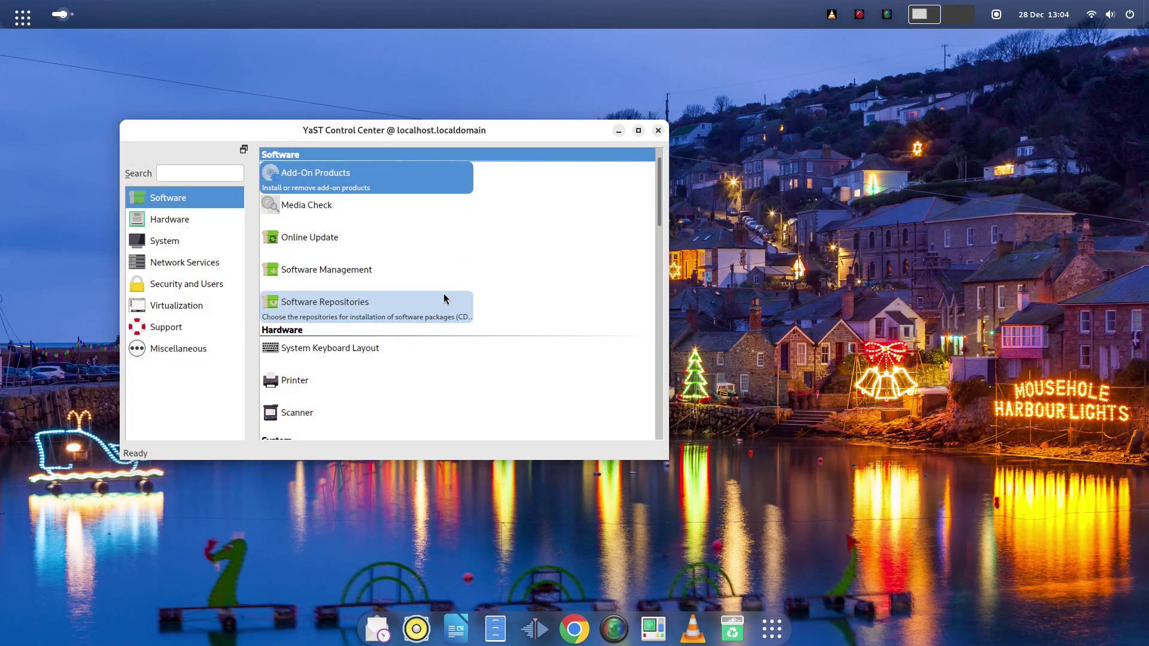
pyautogui.click(350, 303)
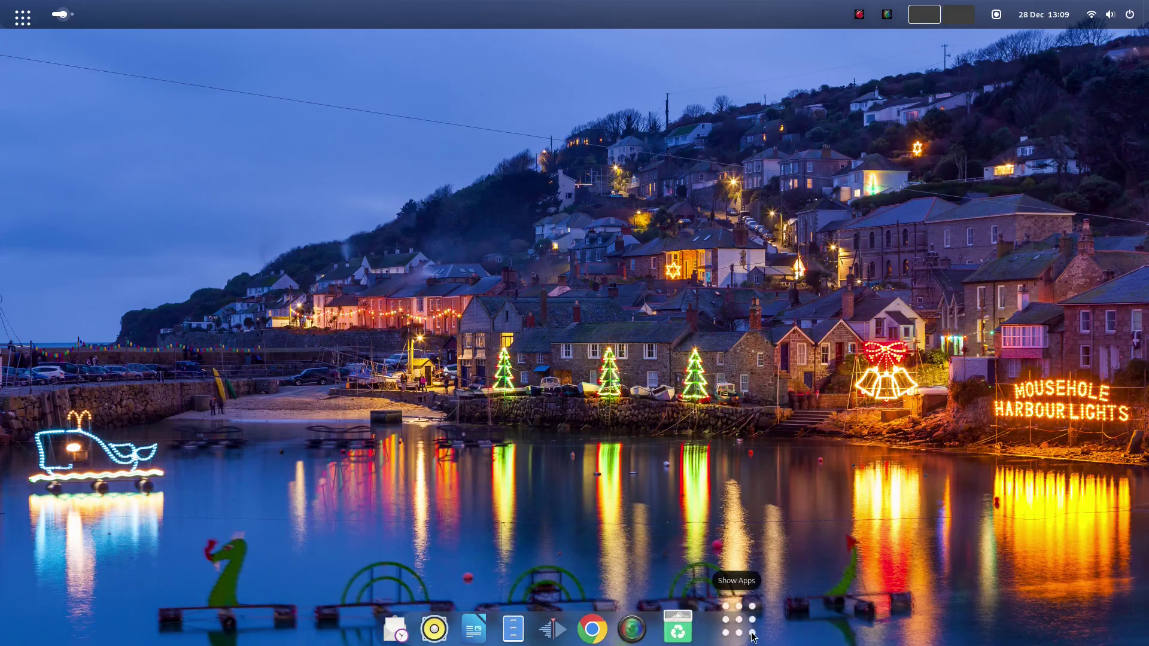
pyautogui.click(753, 637)
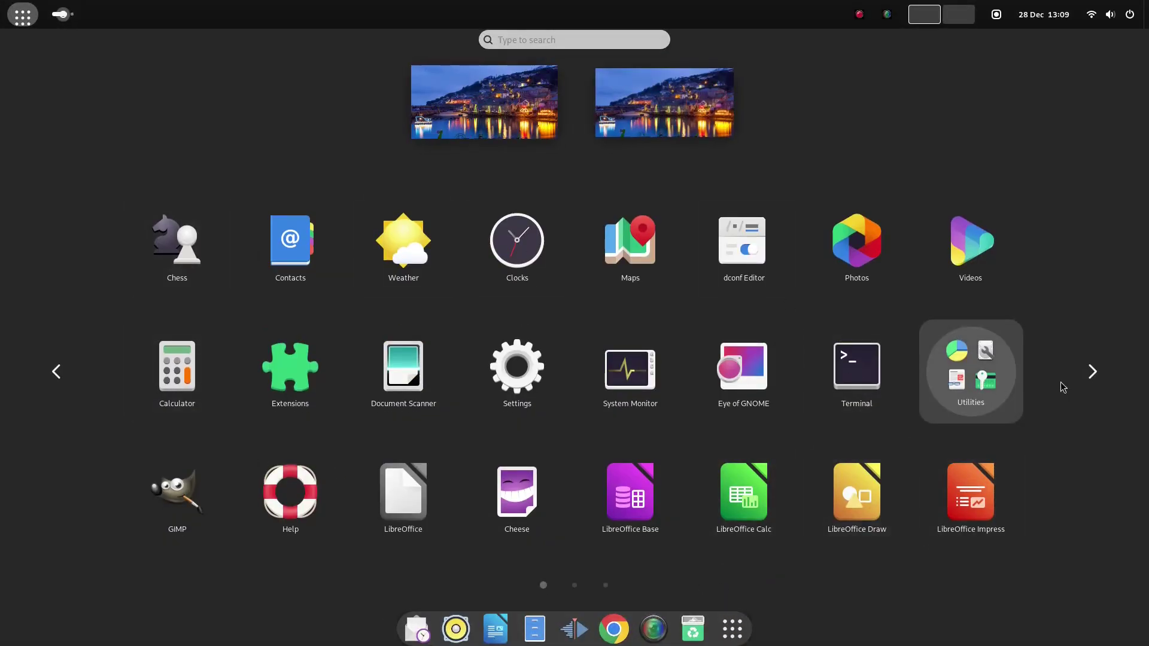
# Find and launch Software by searching 'sof', then open the Evolution app page from Flathub
pyautogui.click(1091, 376)
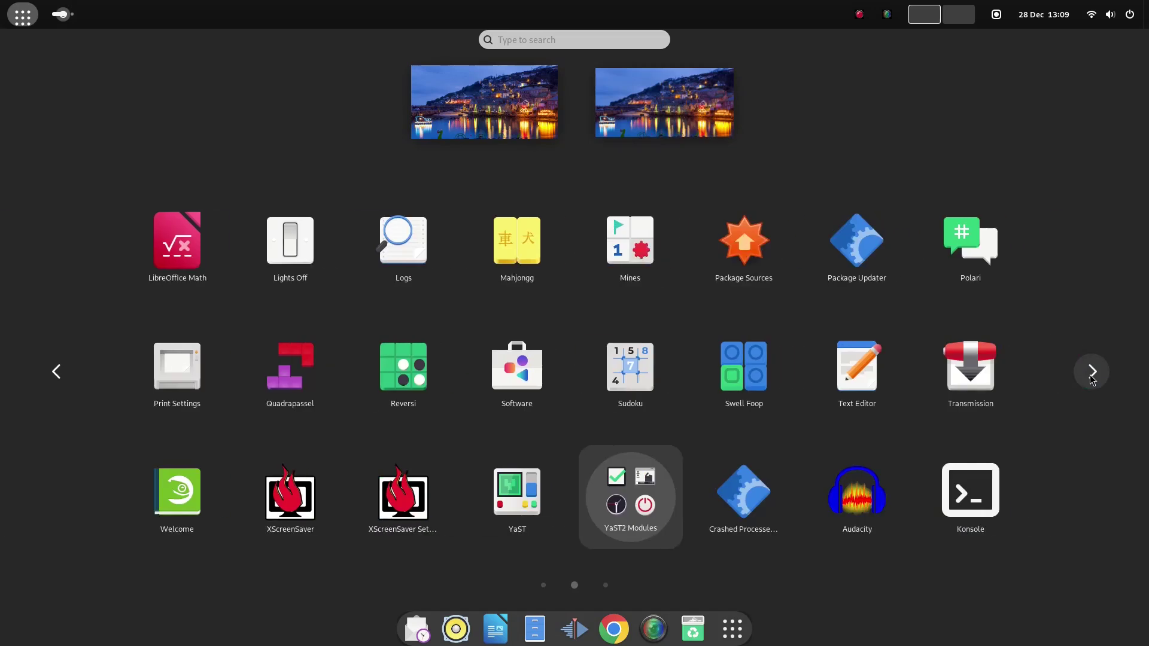
pyautogui.write('sof')
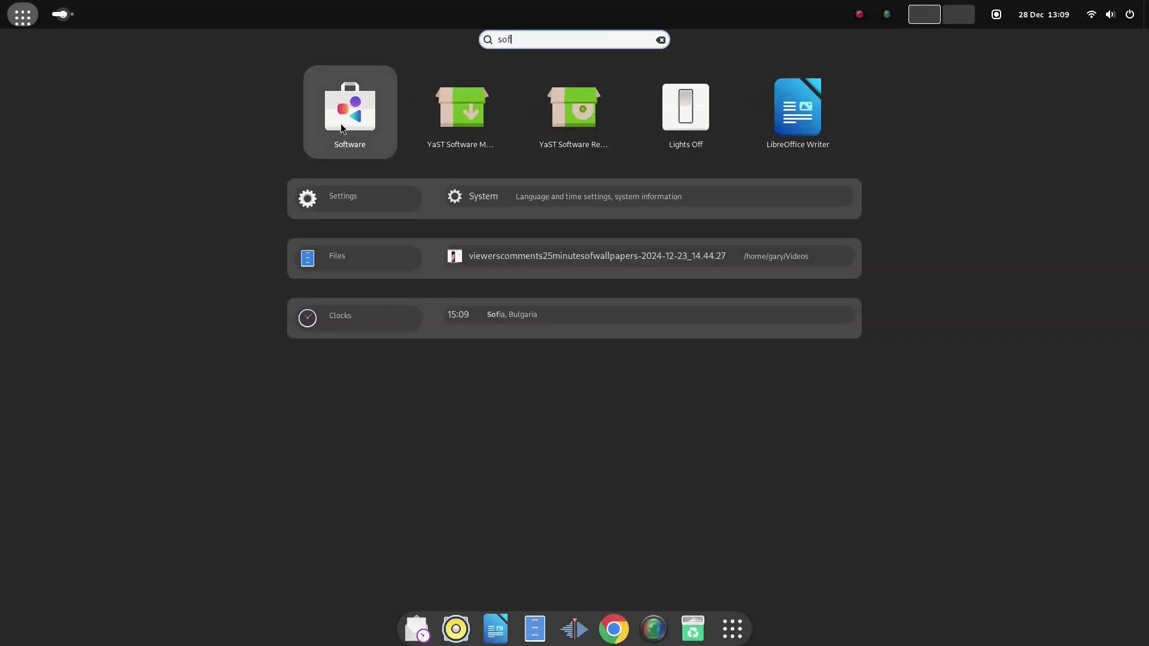
pyautogui.click(340, 123)
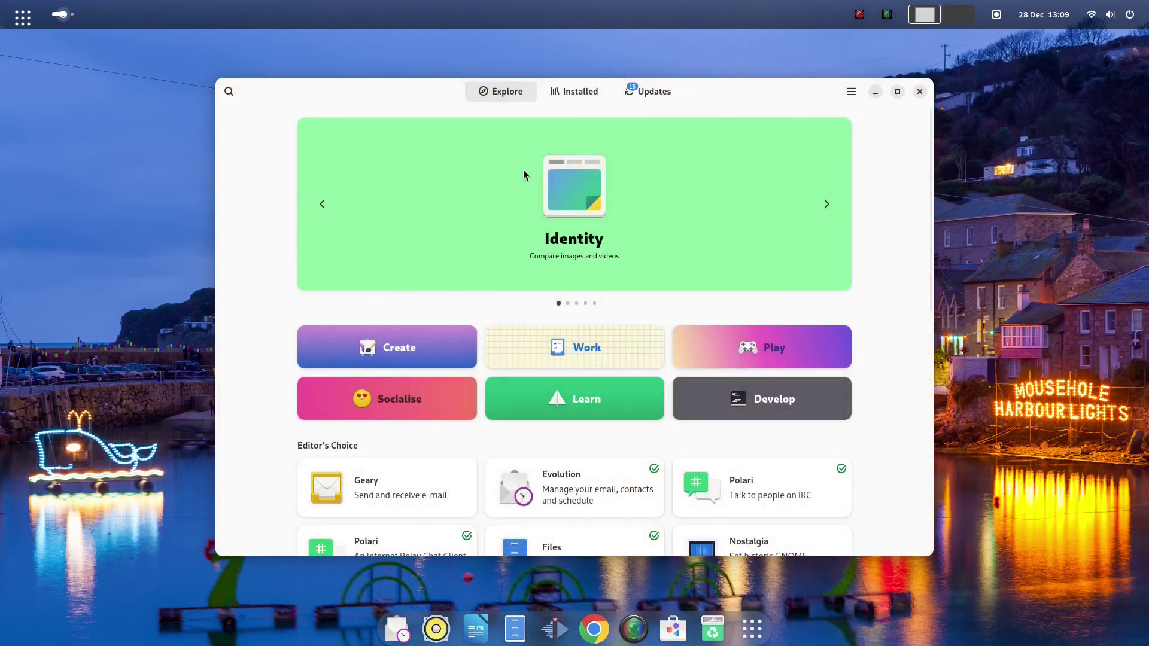
pyautogui.click(523, 170)
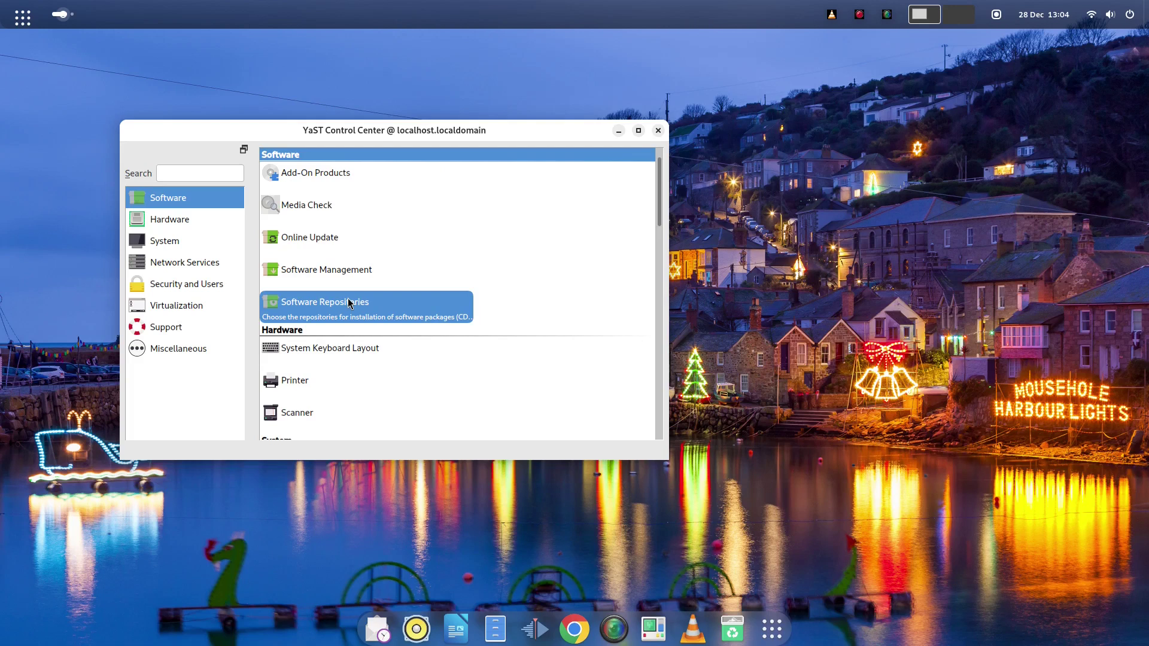
# Open Software Repositories, retry past the system-lock error, and select the Packman repository
pyautogui.click(349, 303)
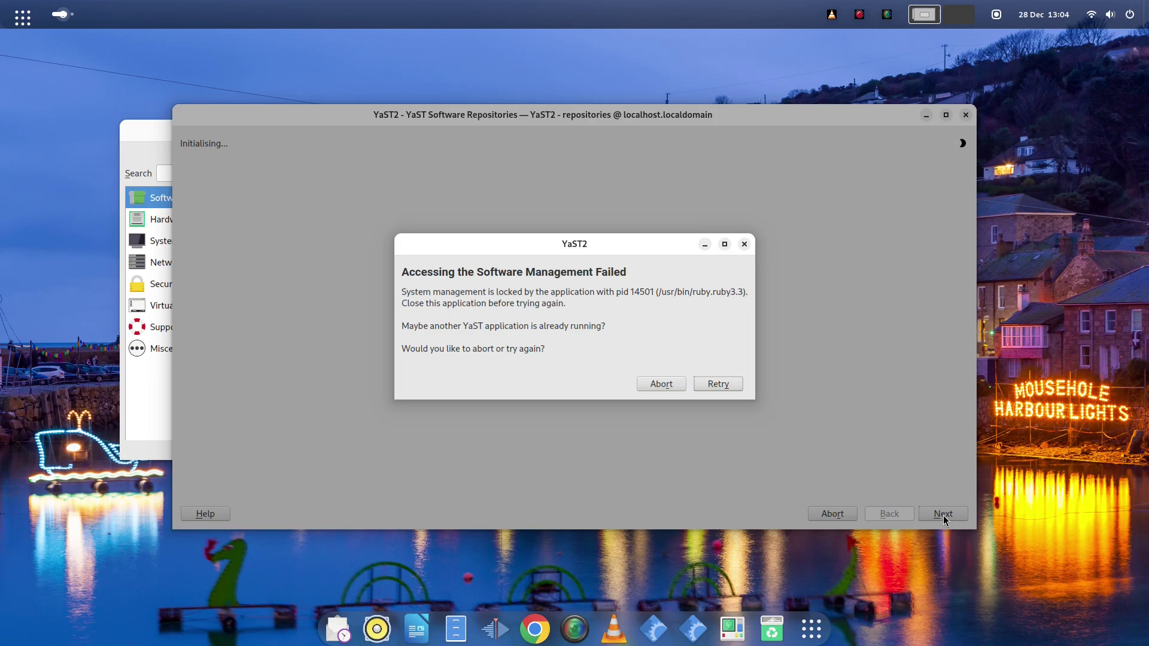
pyautogui.click(718, 384)
pyautogui.click(662, 385)
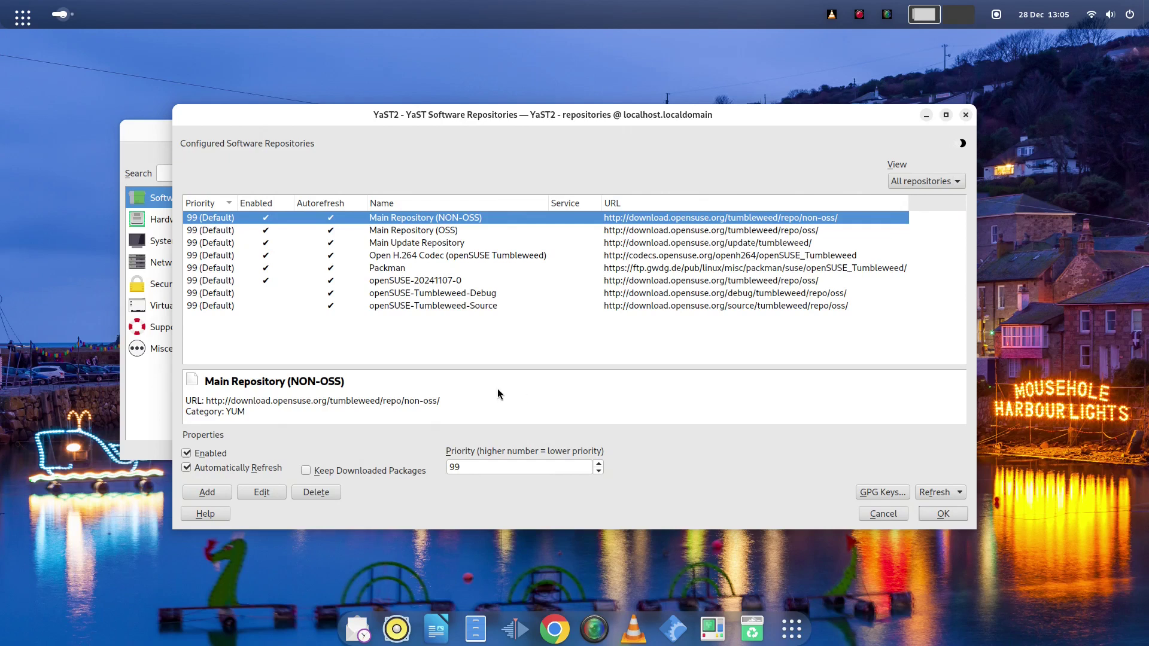
pyautogui.click(388, 271)
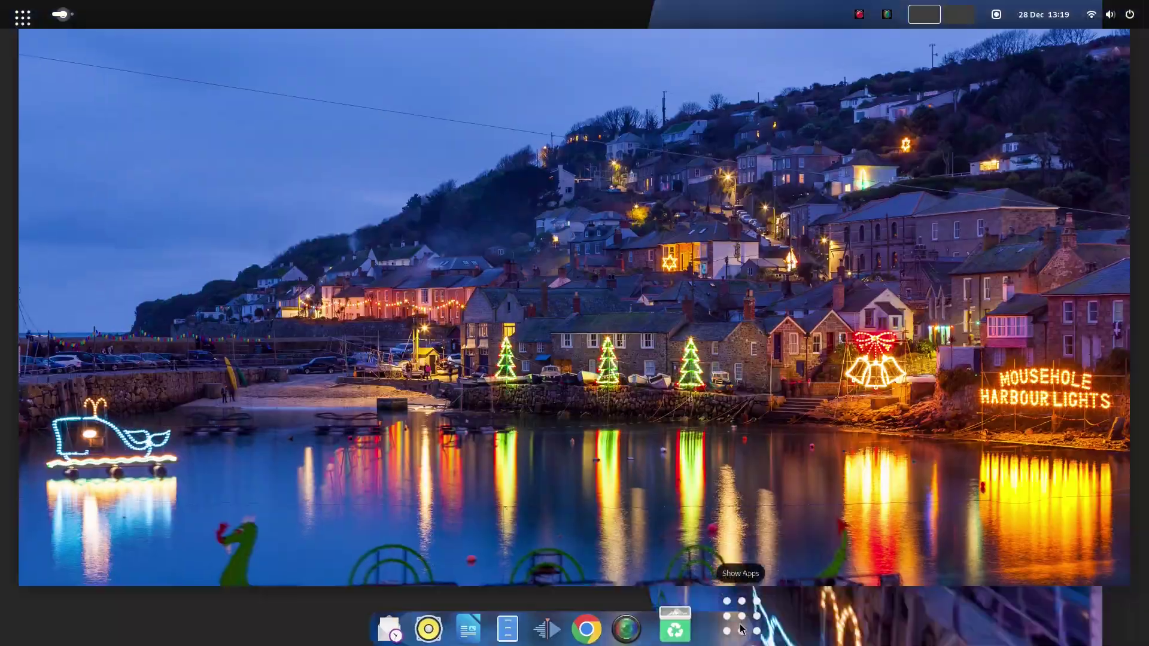
# Launch YaST Control Center by searching 'yast' and authenticating with the root password
pyautogui.click(741, 628)
pyautogui.write('yast')
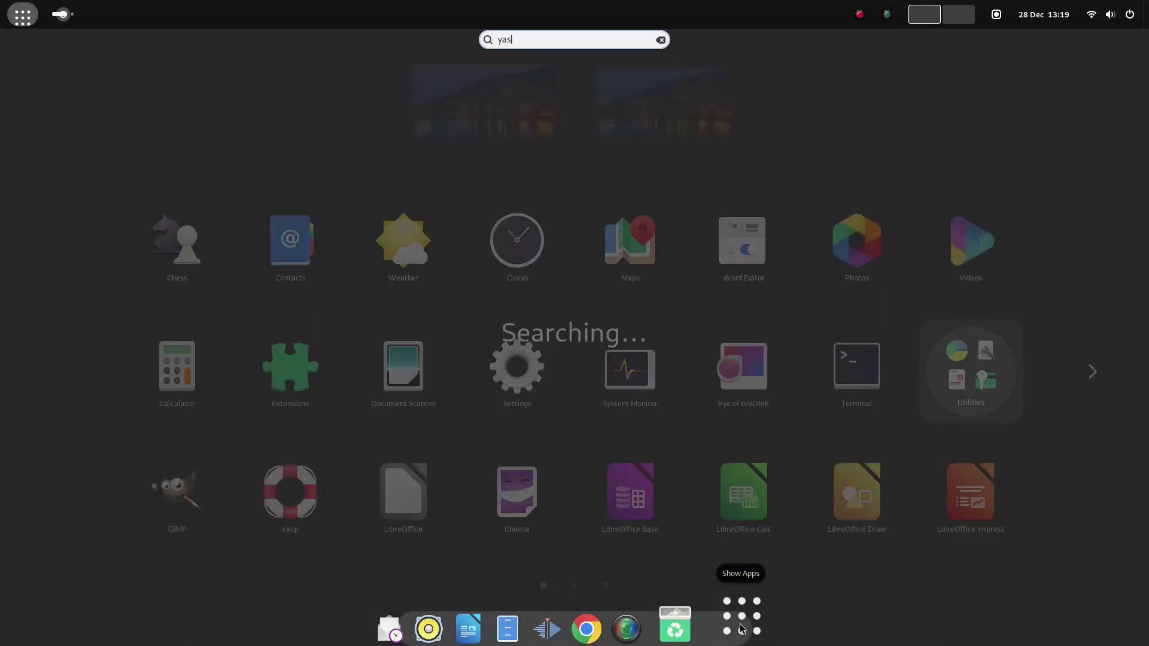
pyautogui.click(348, 114)
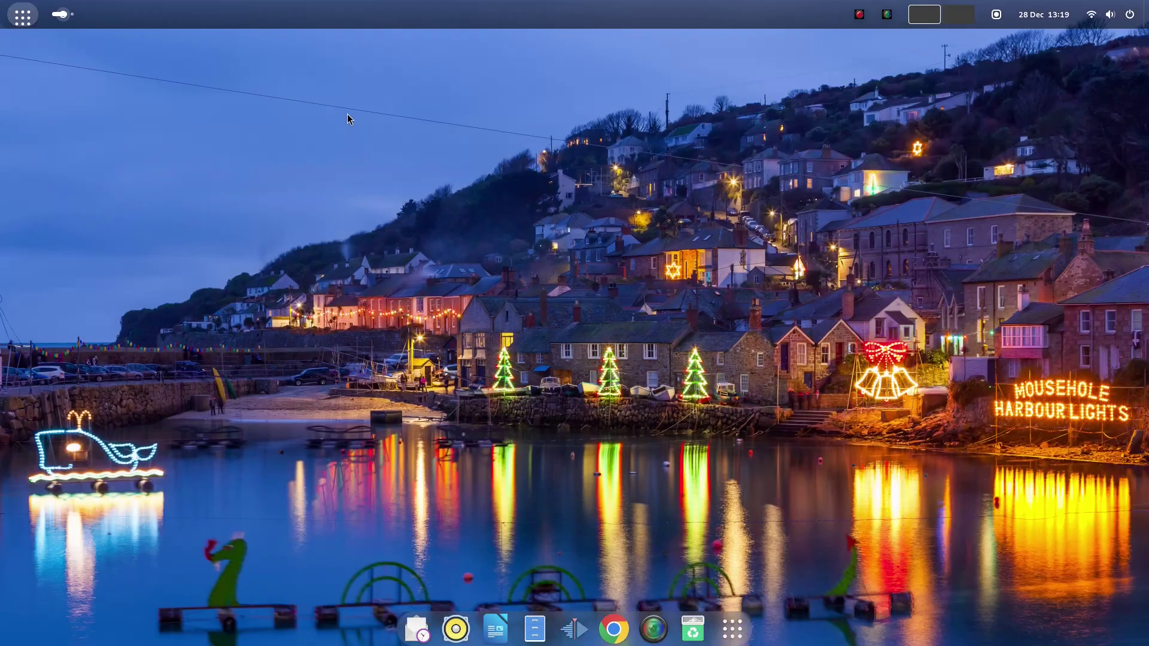
pyautogui.write('****')
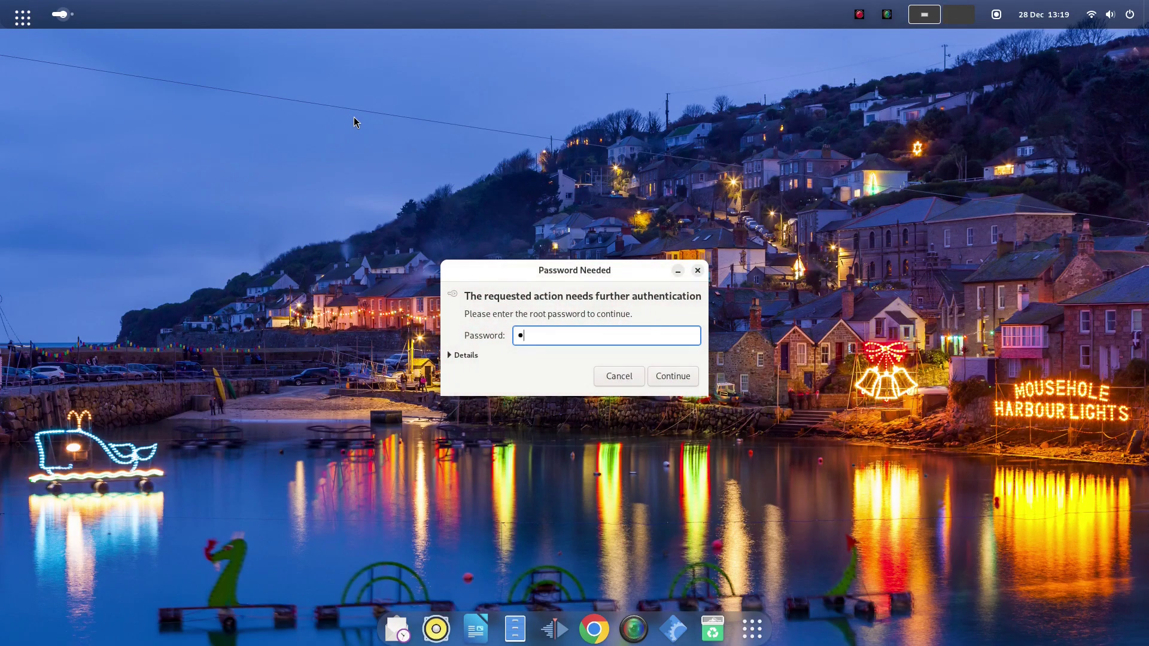
pyautogui.write('*******')
pyautogui.press('Return')
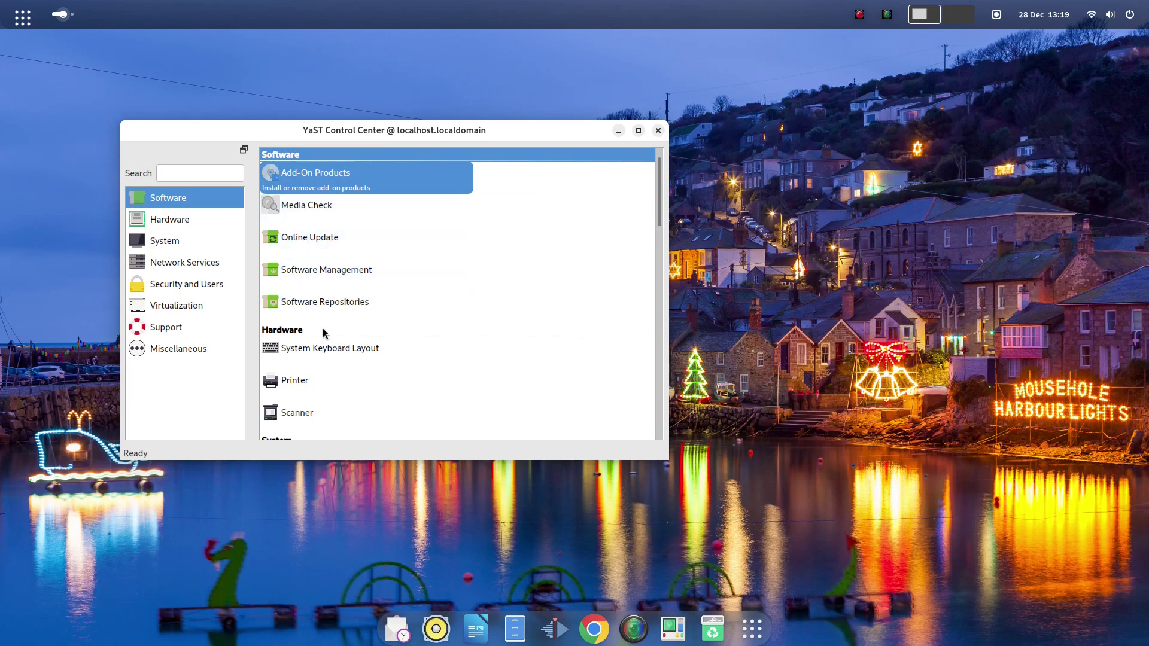
# Scroll the module list down to Miscellaneous, showing Filesystem Snapshots and Systemd Journal
pyautogui.scroll(-3, 324, 333)
pyautogui.scroll(-3, 323, 333)
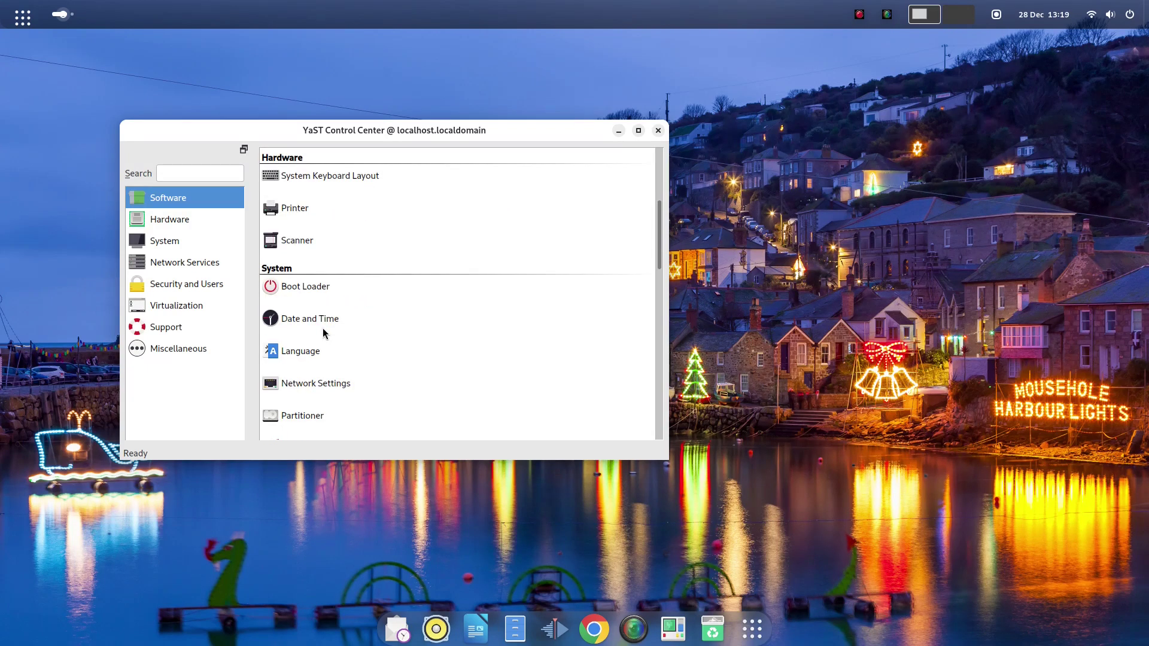
pyautogui.scroll(-3, 323, 333)
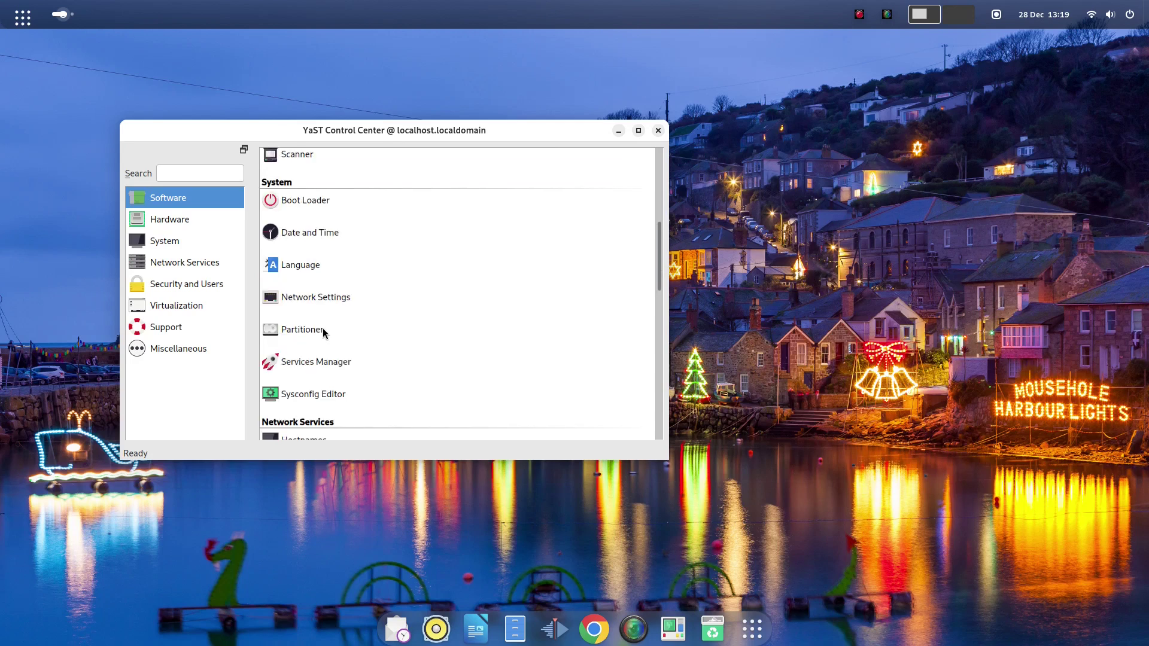
pyautogui.scroll(-3, 324, 333)
pyautogui.scroll(-3, 324, 333)
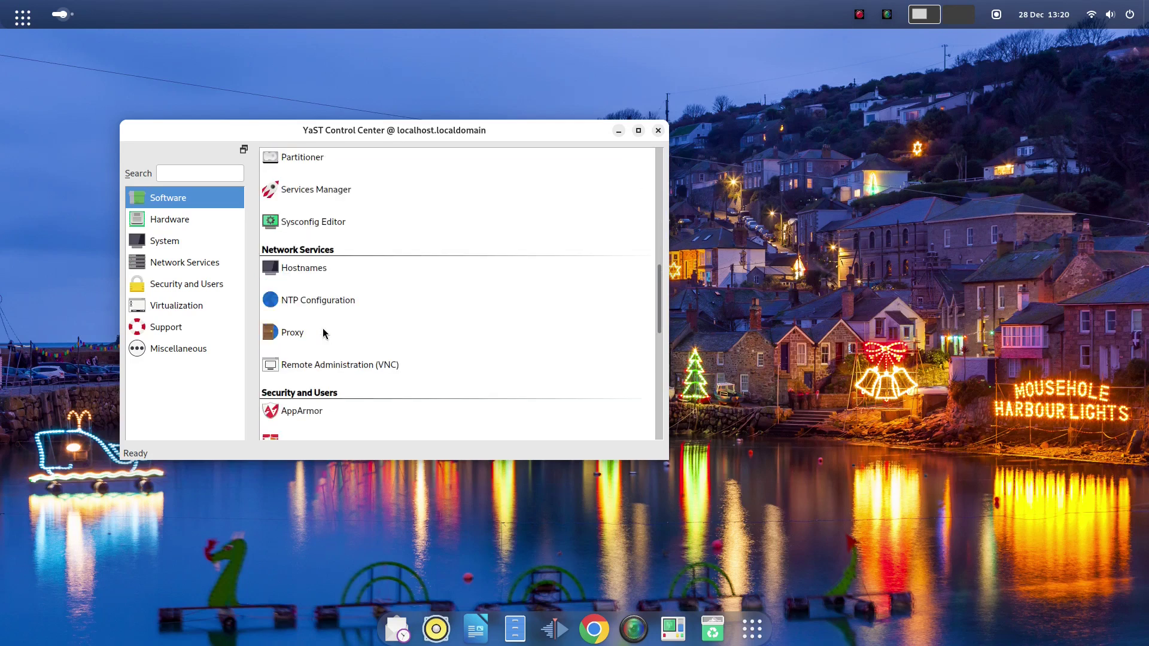
pyautogui.scroll(-3, 323, 333)
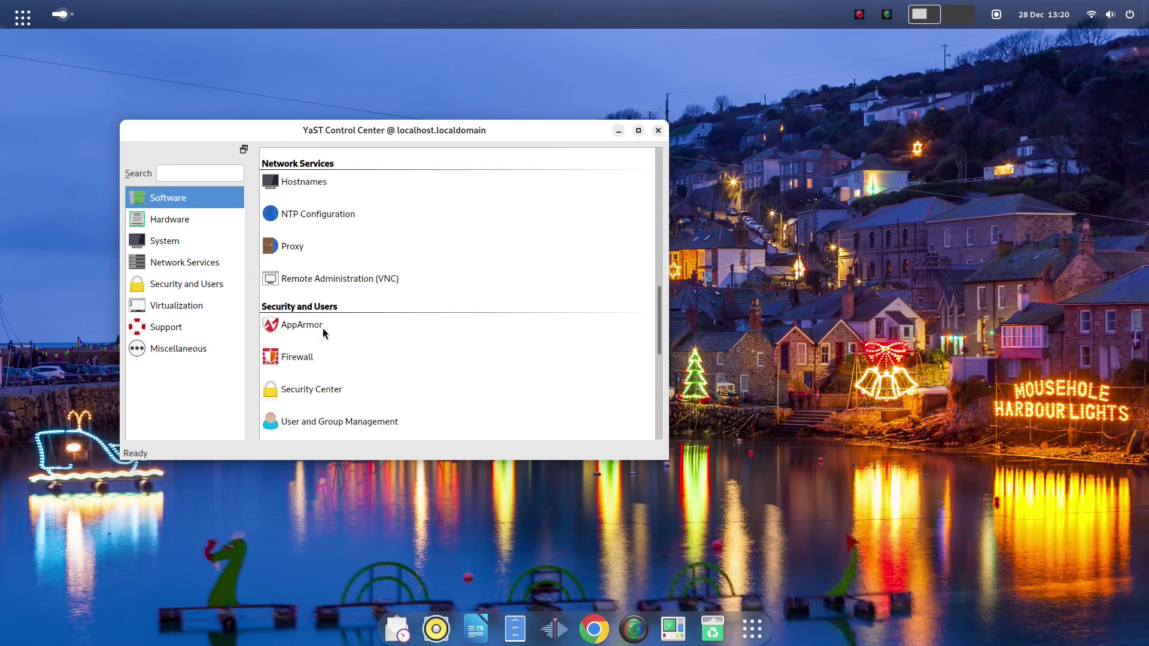
pyautogui.scroll(-3, 323, 333)
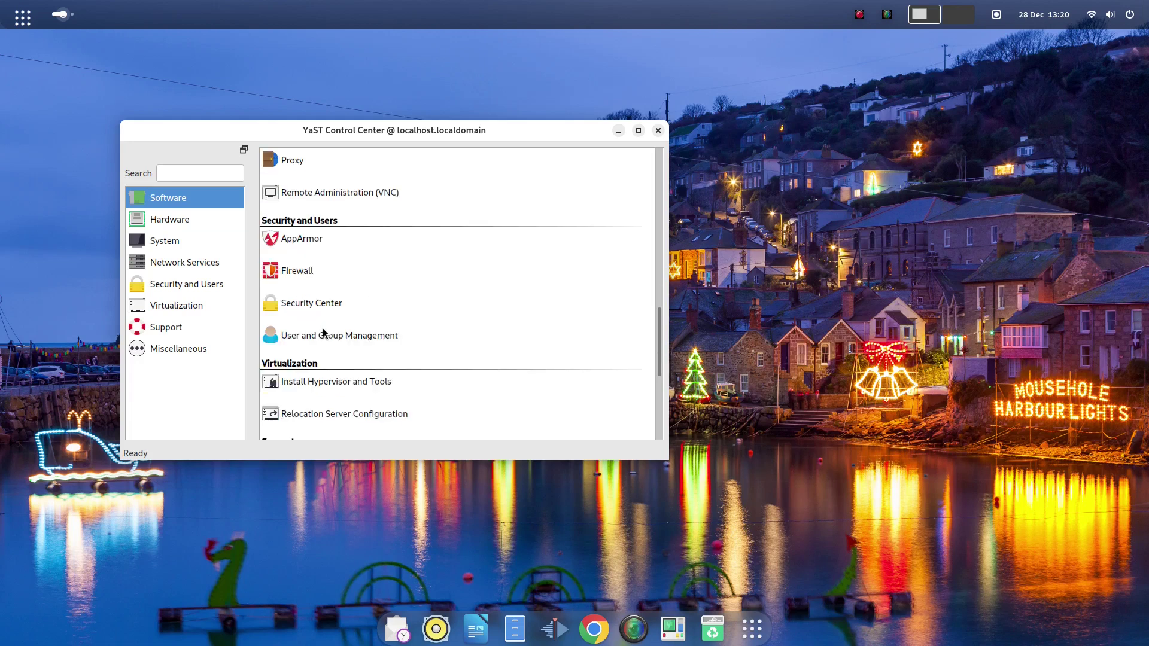
pyautogui.scroll(-3, 324, 333)
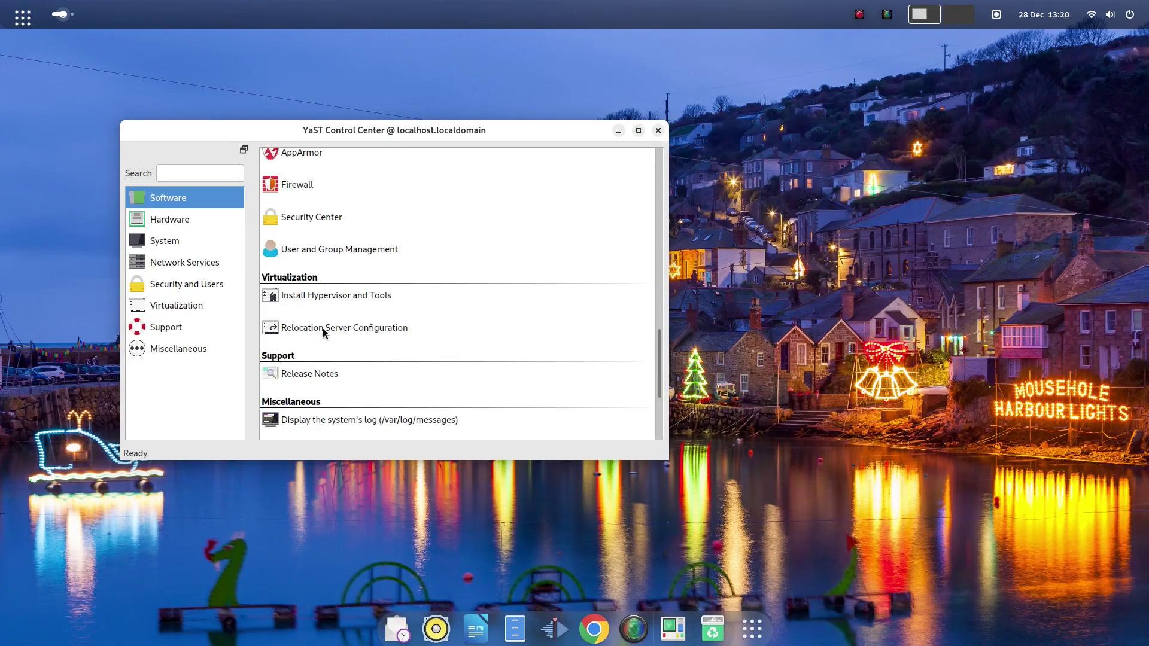
pyautogui.scroll(-3, 322, 329)
pyautogui.scroll(-2, 322, 328)
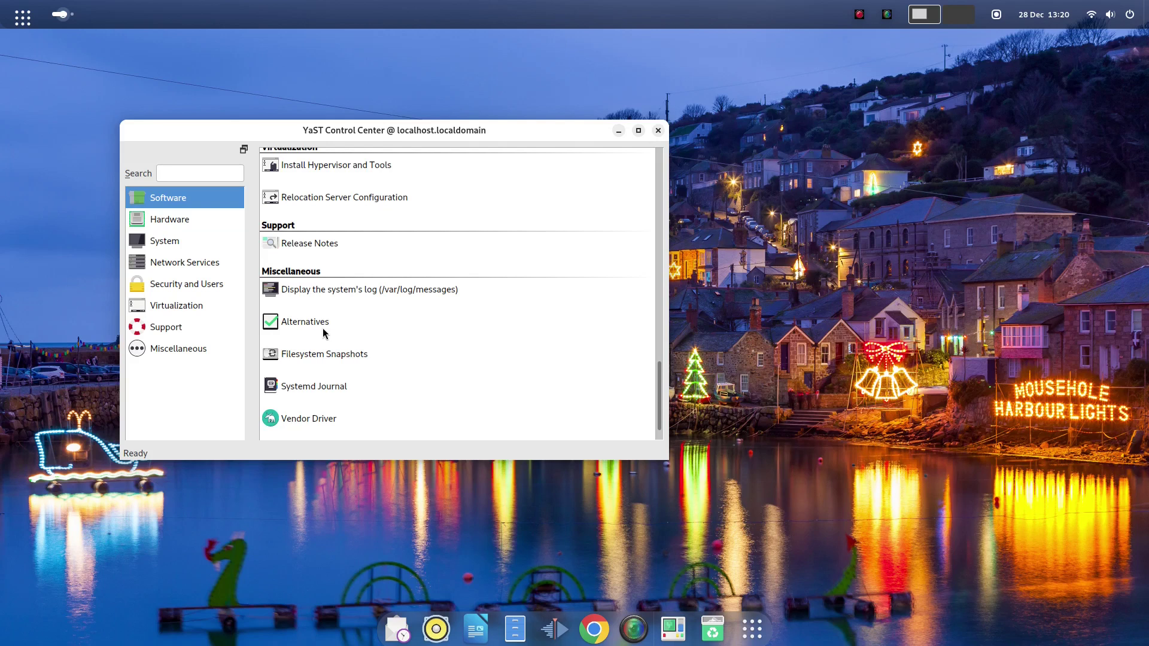